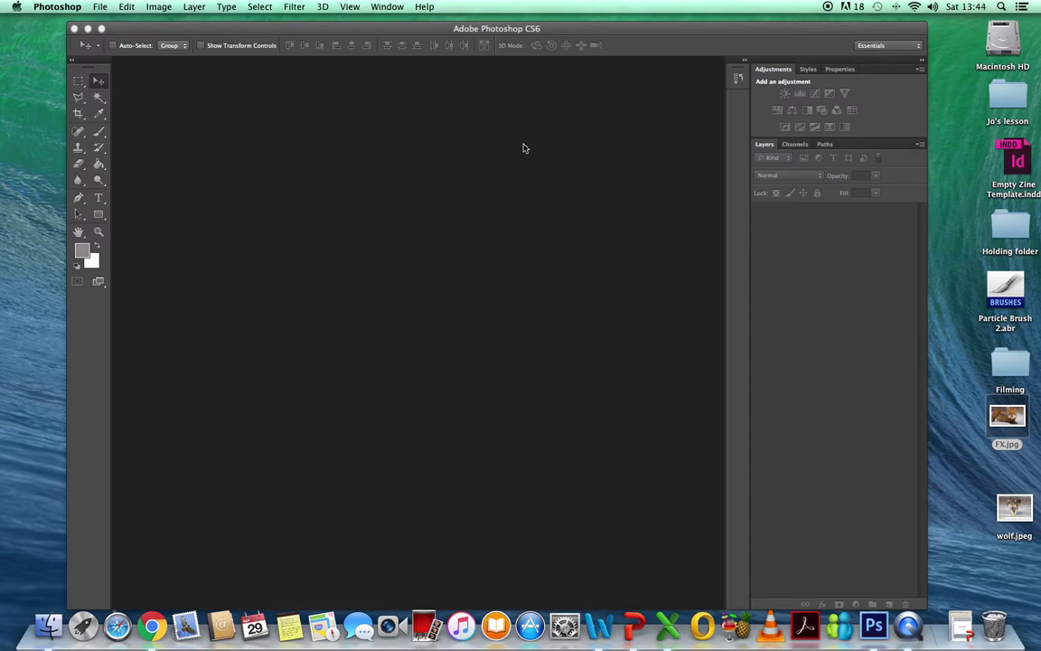
Open FX.jpg from the desktop and crop it to a near-square frame around the fox's head.
left_click_drag(1021, 421, 465, 258)
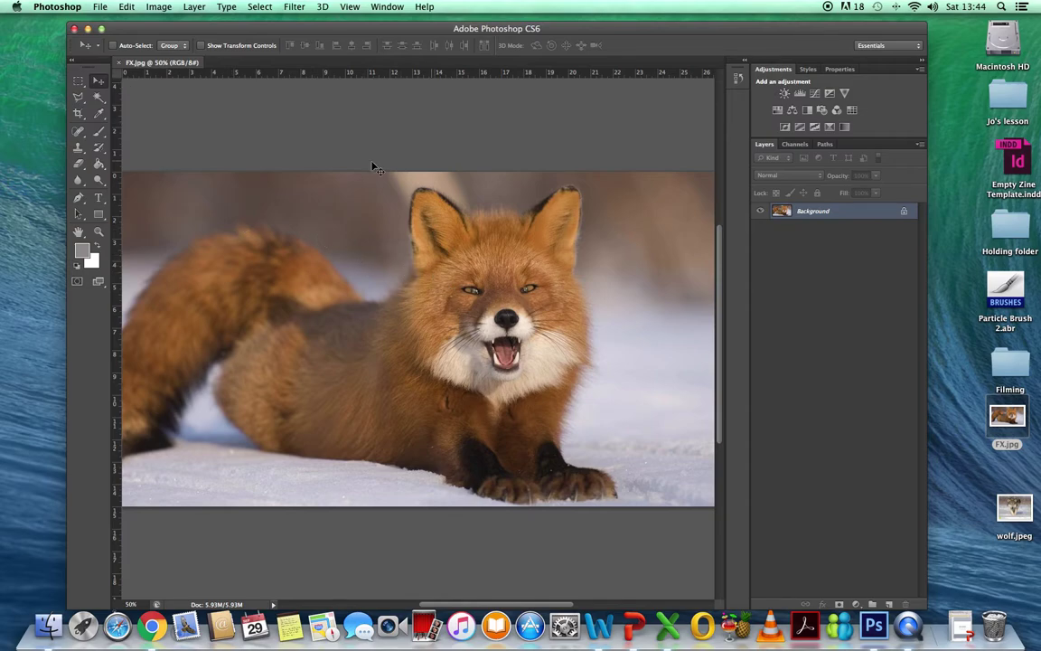
left_click(78, 114)
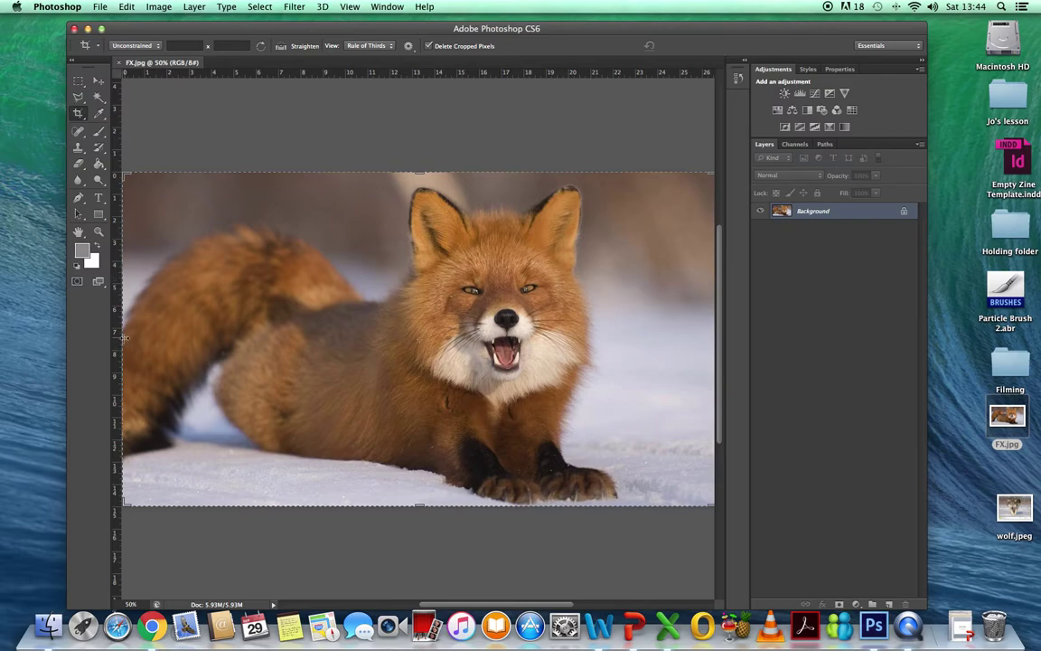
left_click_drag(124, 339, 241, 341)
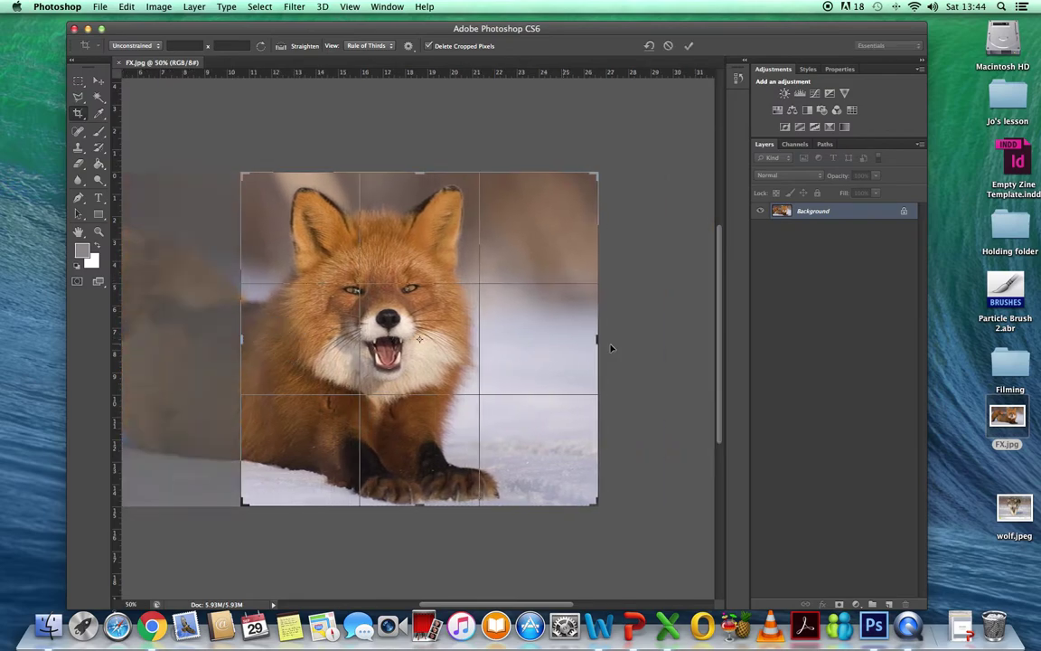
left_click_drag(599, 338, 554, 338)
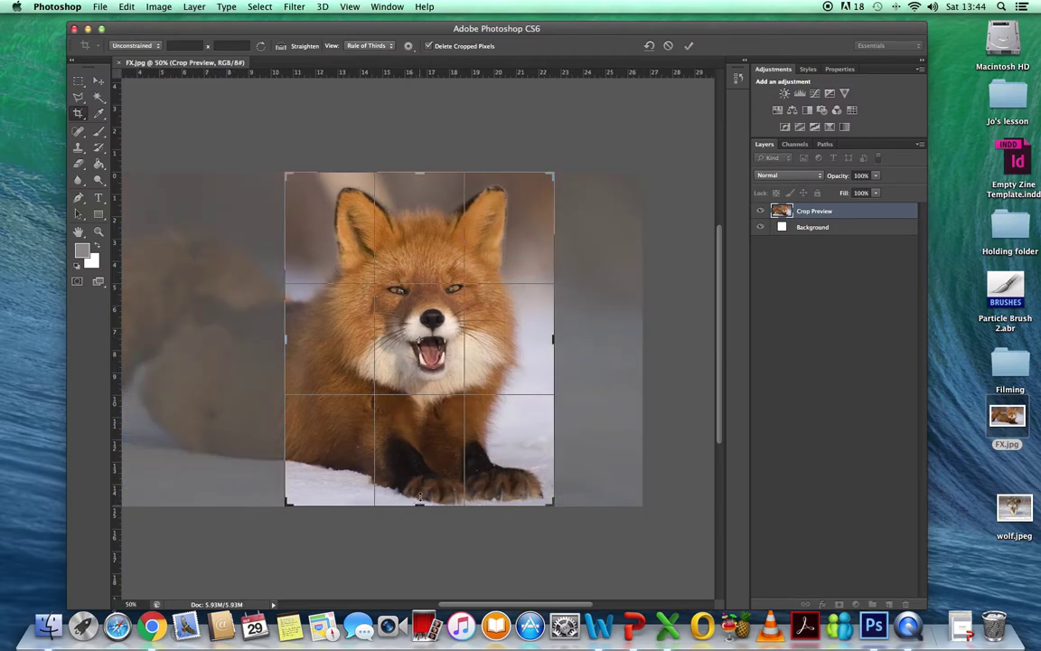
left_click_drag(419, 495, 420, 465)
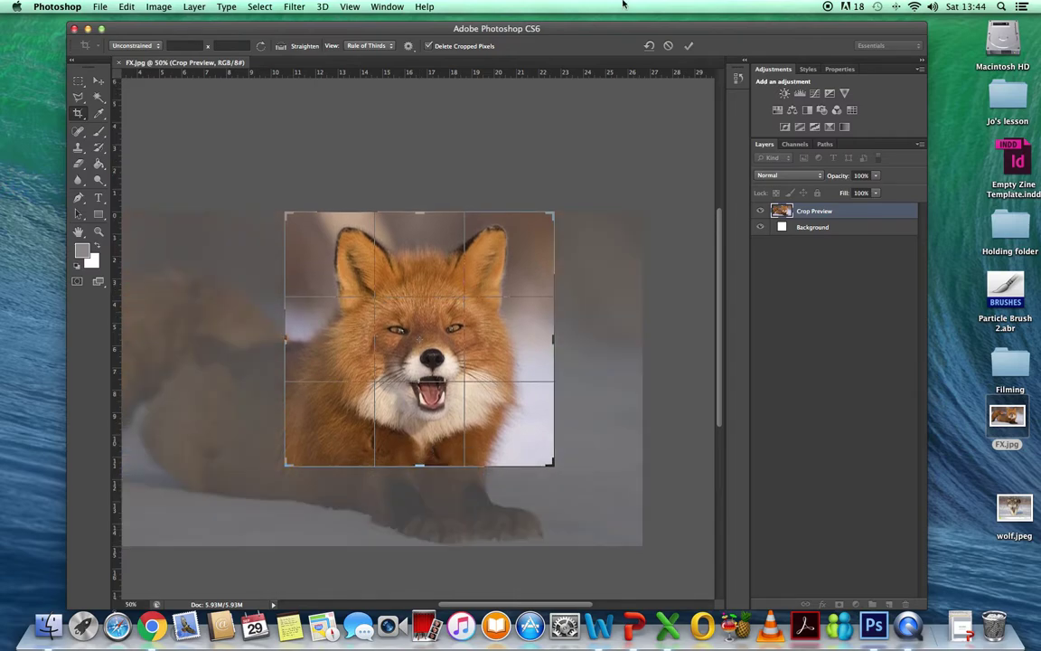
left_click(688, 45)
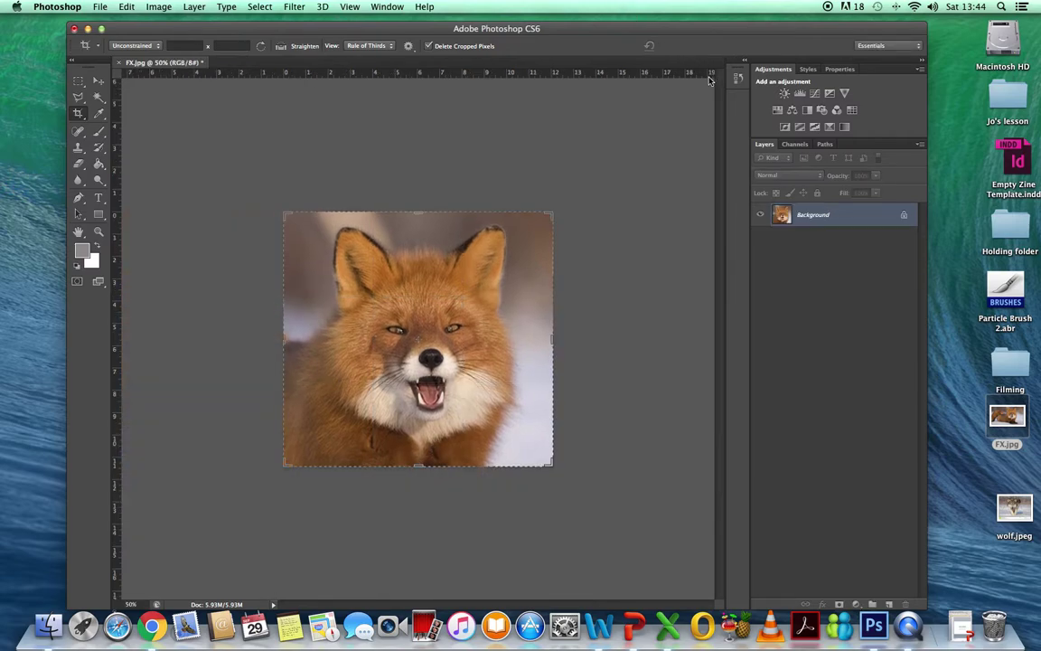
Convert the locked background to a regular layer named Layer 0 and duplicate it as Layer 0 copy.
double_click(817, 216)
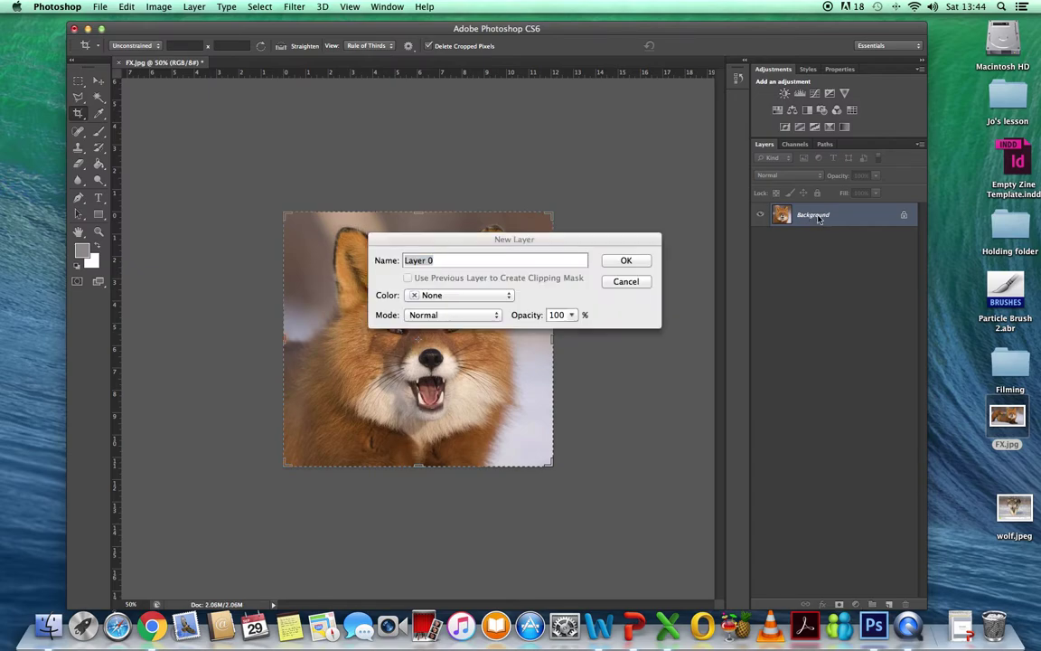
left_click(626, 261)
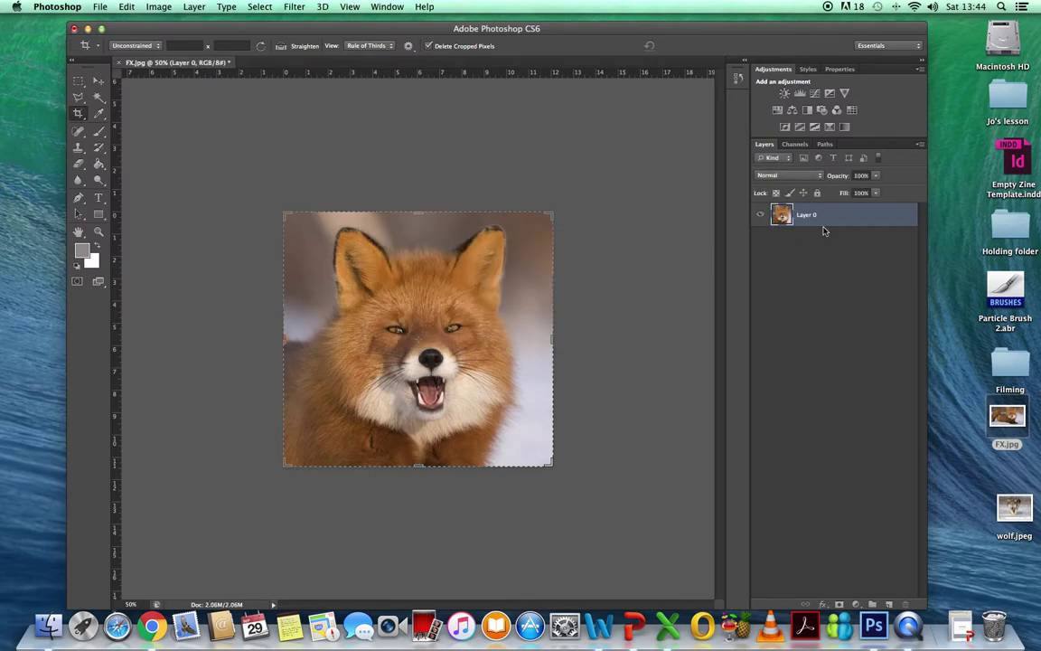
left_click(920, 145)
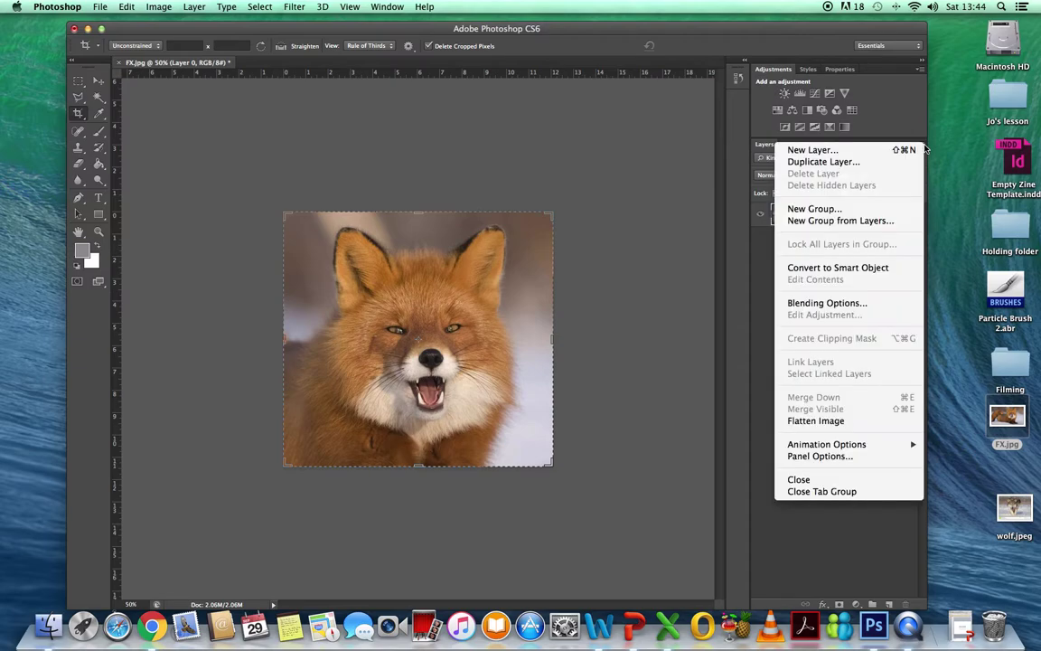
left_click(788, 160)
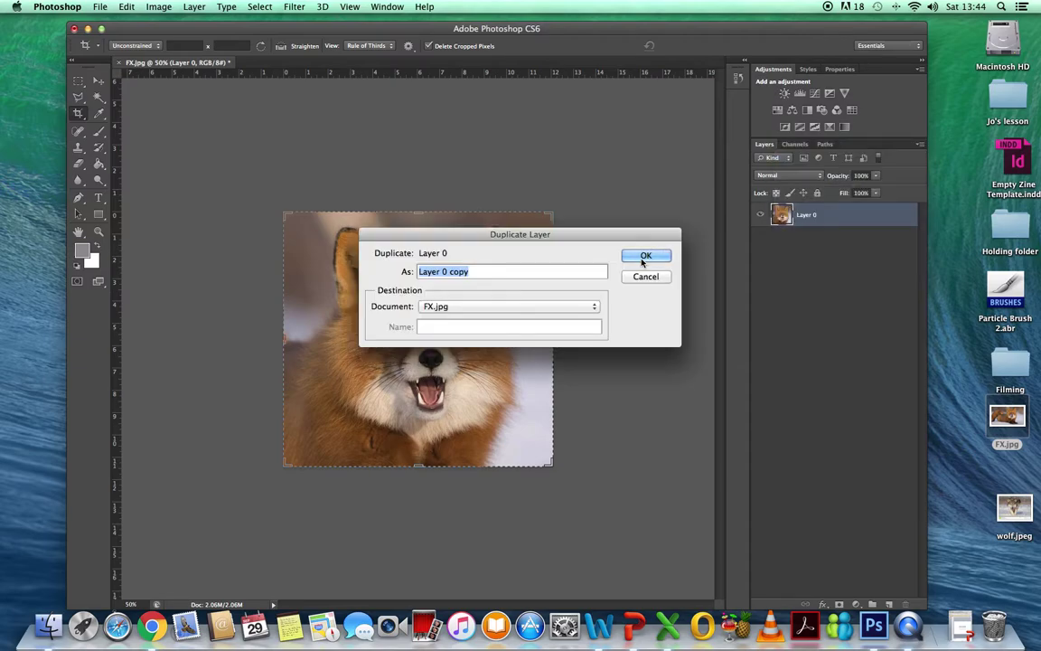
left_click(645, 255)
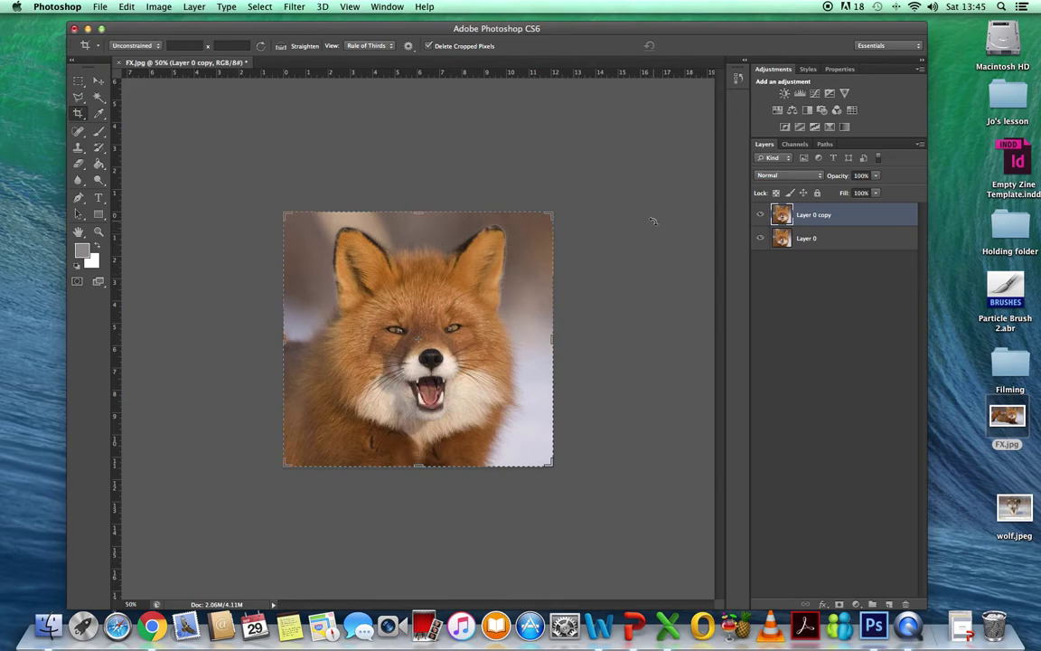
Choose the Polygonal Lasso tool for making straight-edged selections.
left_click(78, 98)
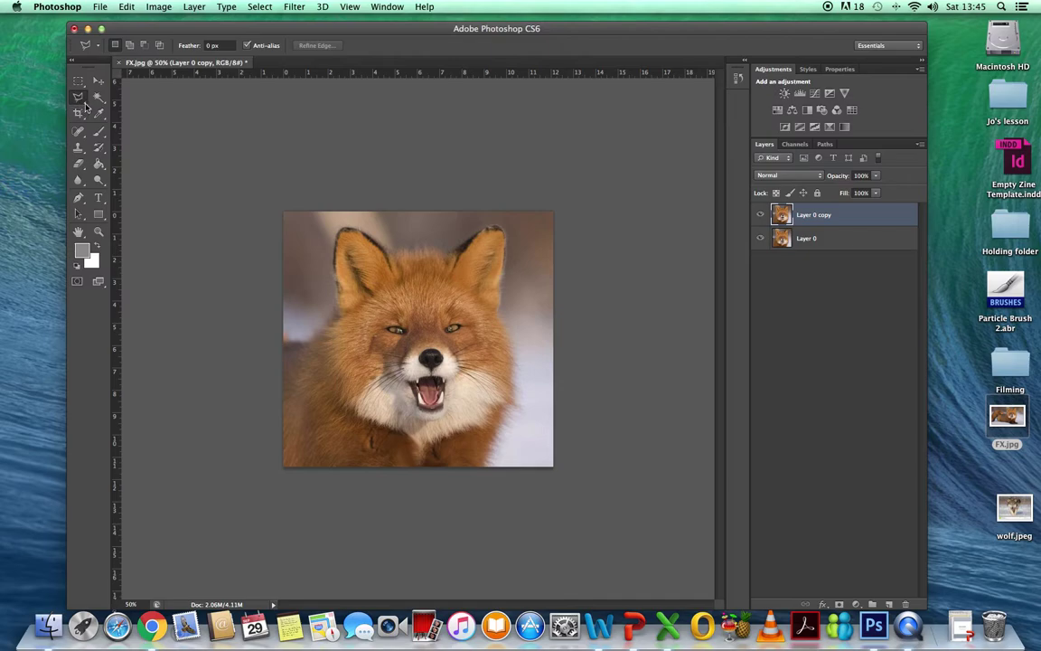
left_click(86, 106)
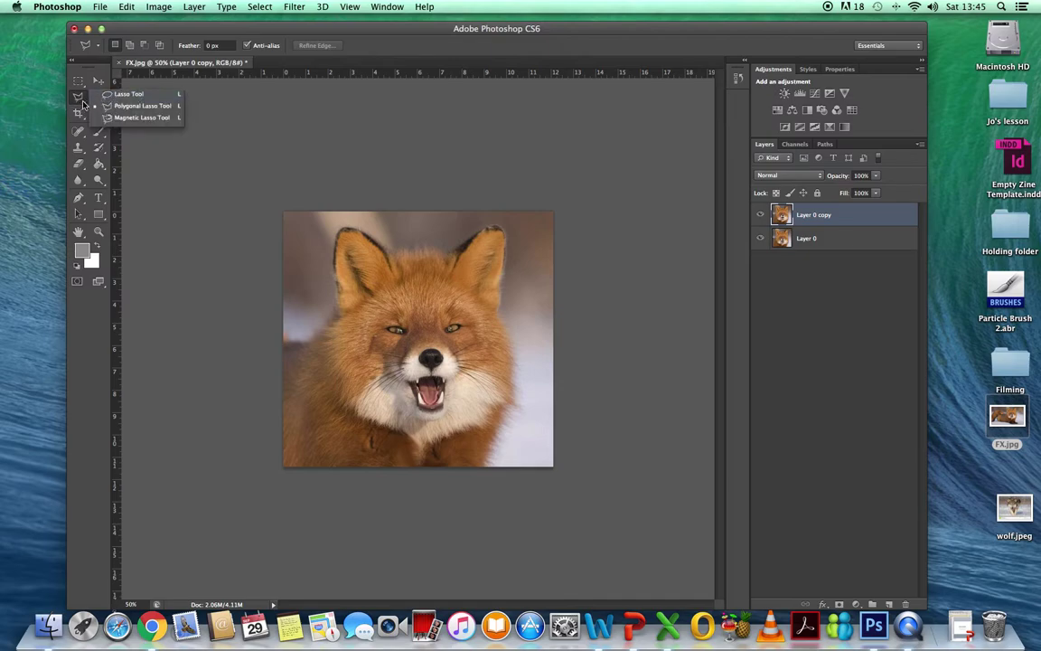
left_click(122, 106)
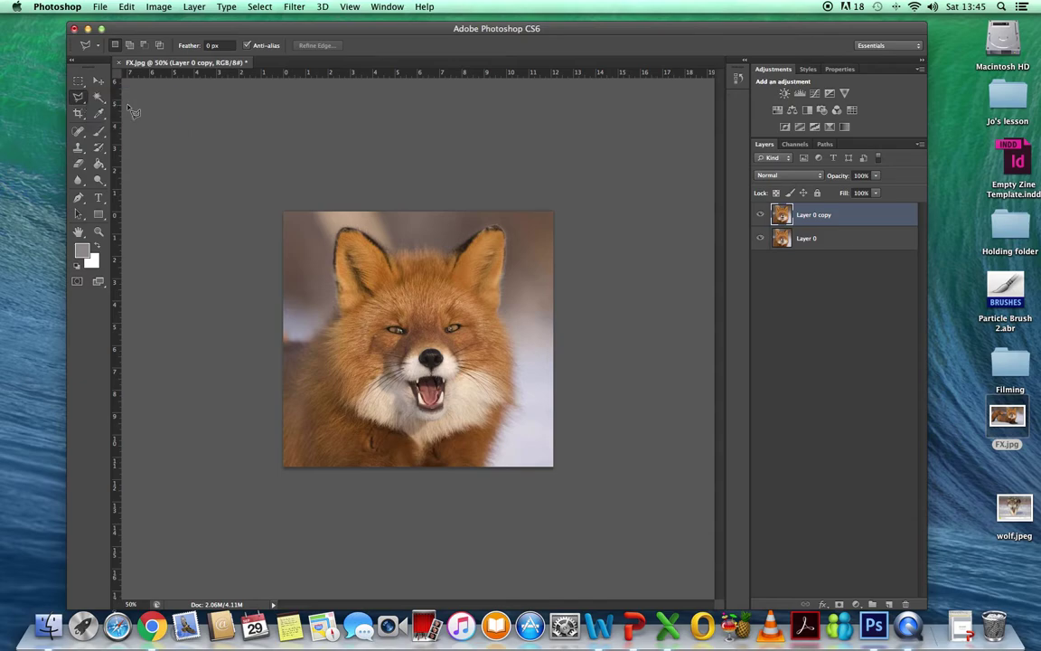
left_click(127, 105)
left_click(209, 147)
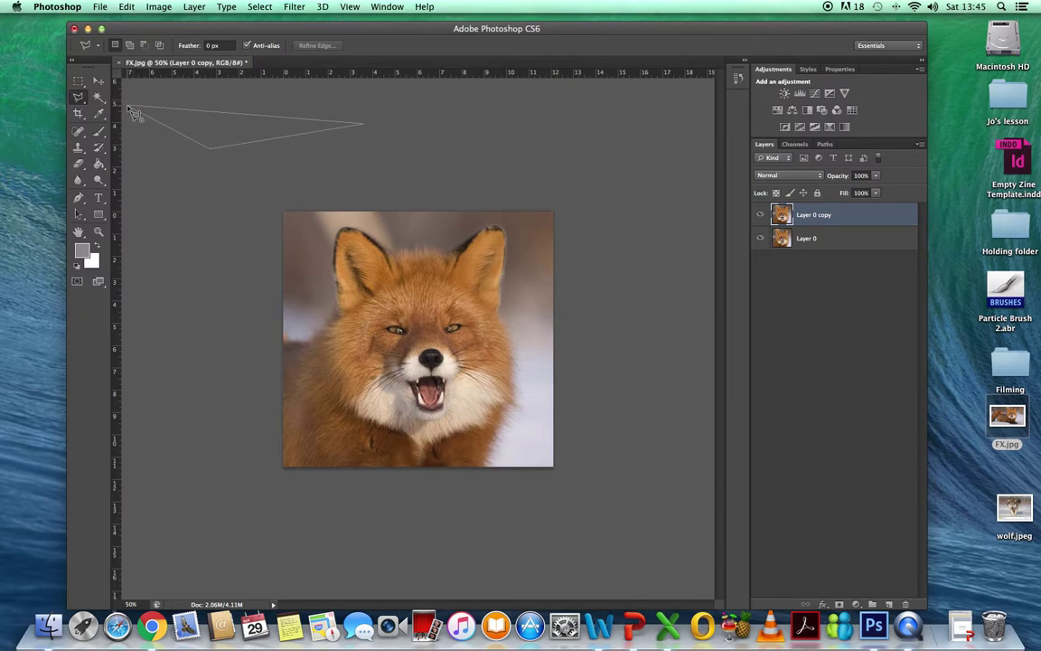
left_click(131, 111)
left_click(609, 220)
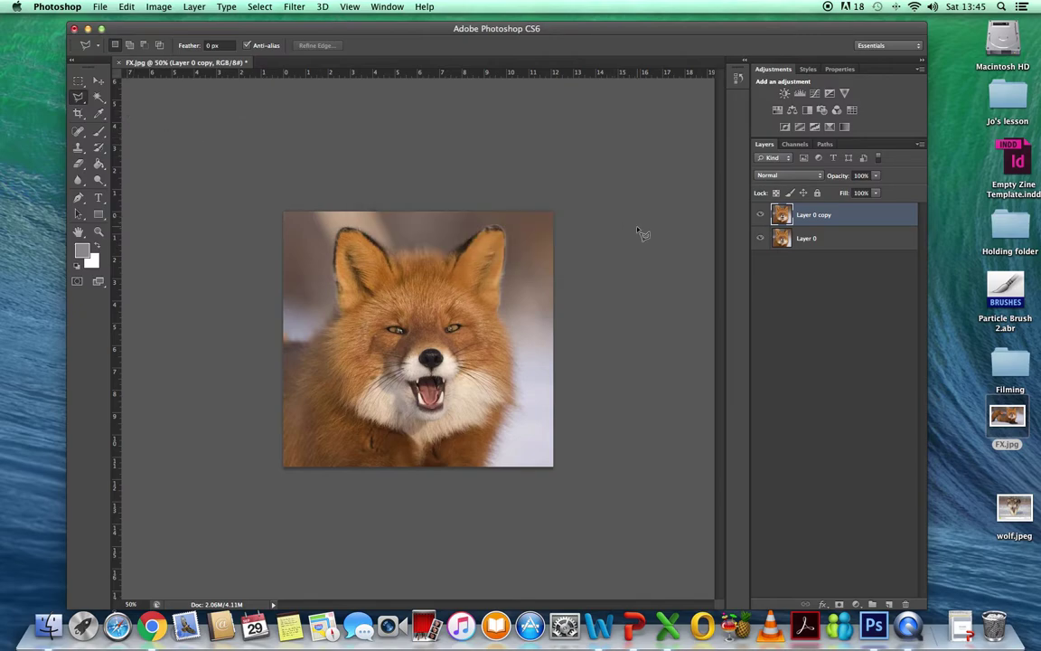
Trace a closed polygonal selection around the fox's head, following the ears, cheeks, chin ruff and top of the forehead.
left_click(453, 254)
left_click(478, 239)
left_click(485, 231)
left_click(504, 232)
left_click(506, 336)
left_click(511, 352)
left_click(515, 375)
left_click(516, 403)
left_click(349, 419)
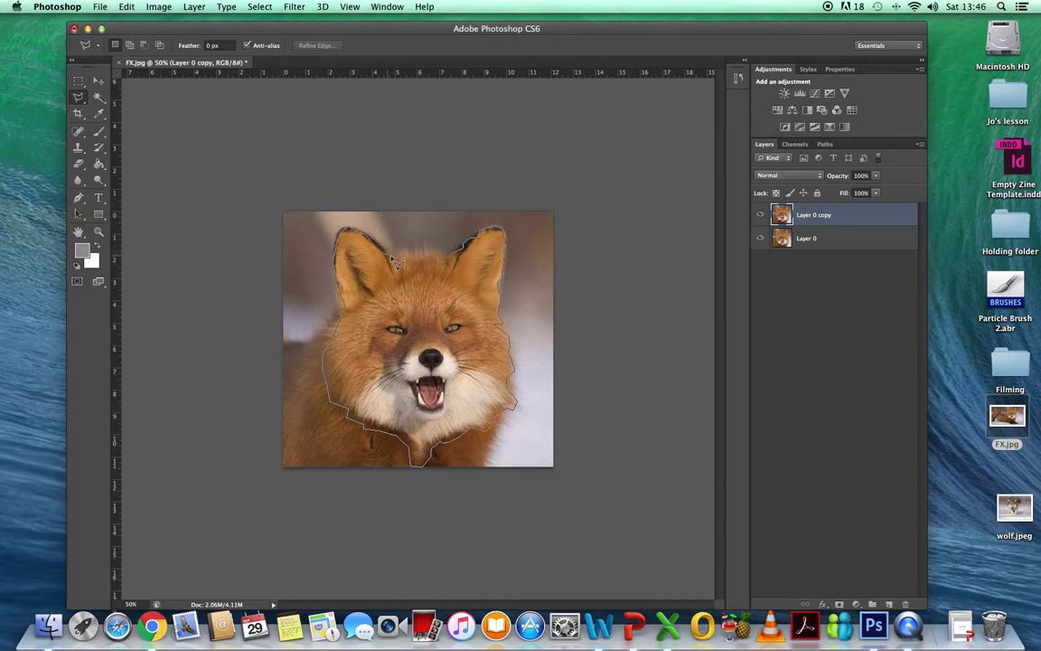
left_click(460, 259)
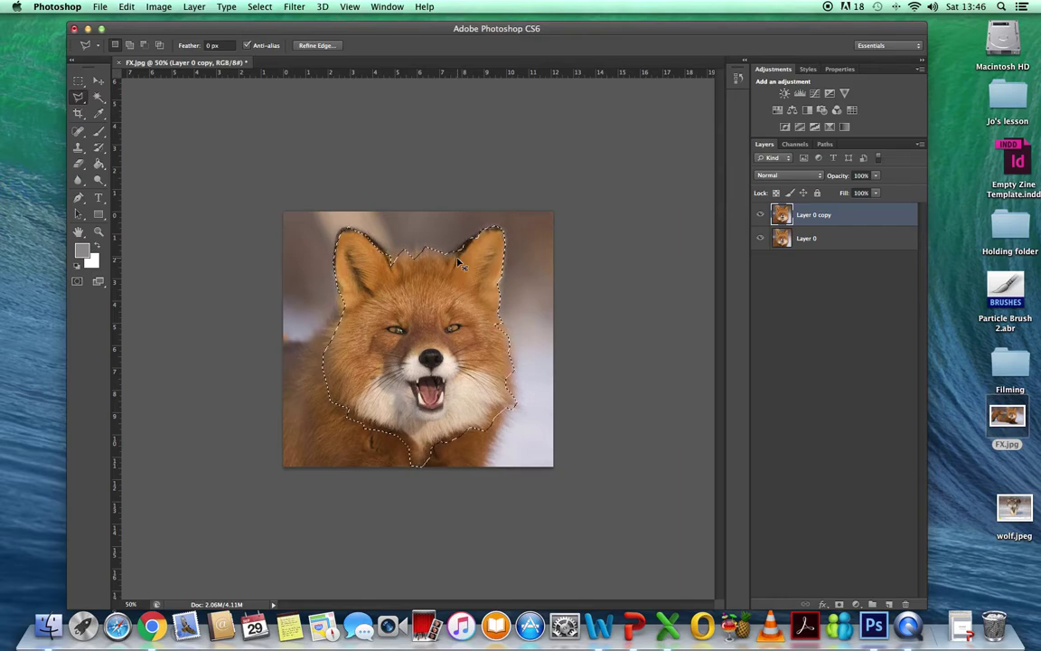
Invert the selection, delete everything outside the fox's head on Layer 0 copy, deselect, and hide Layer 0.
key("super+shift+i")
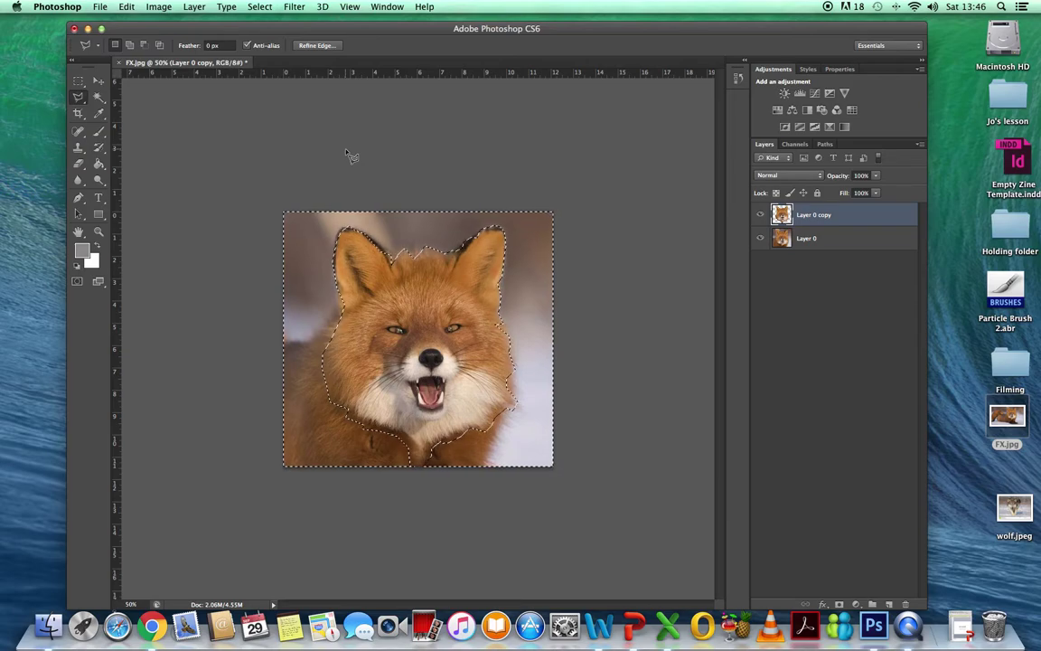
key("super+d")
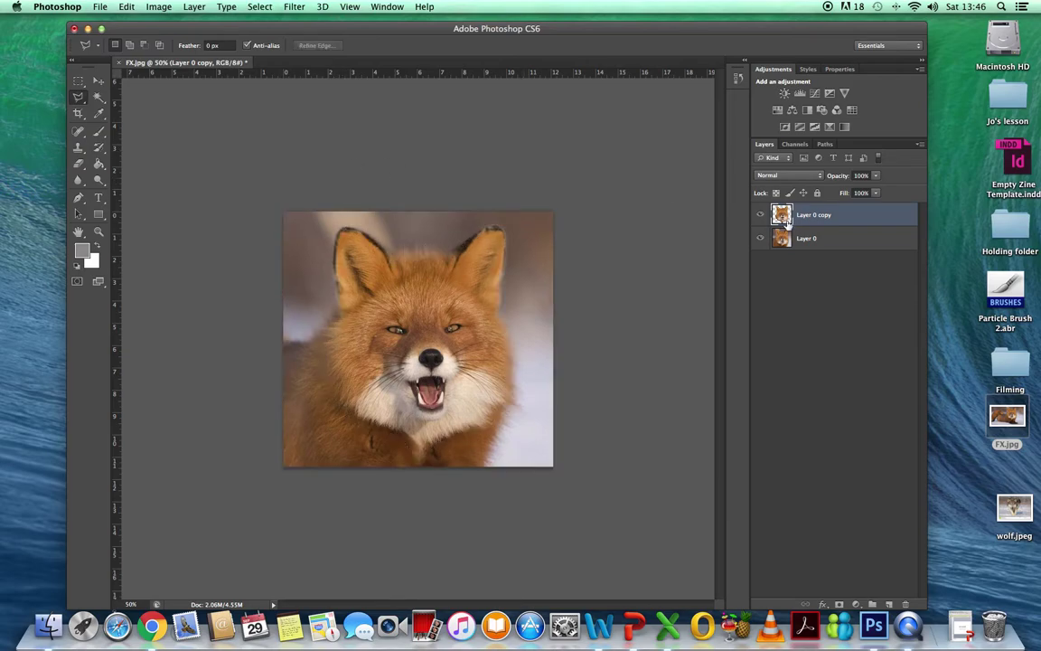
left_click(760, 238)
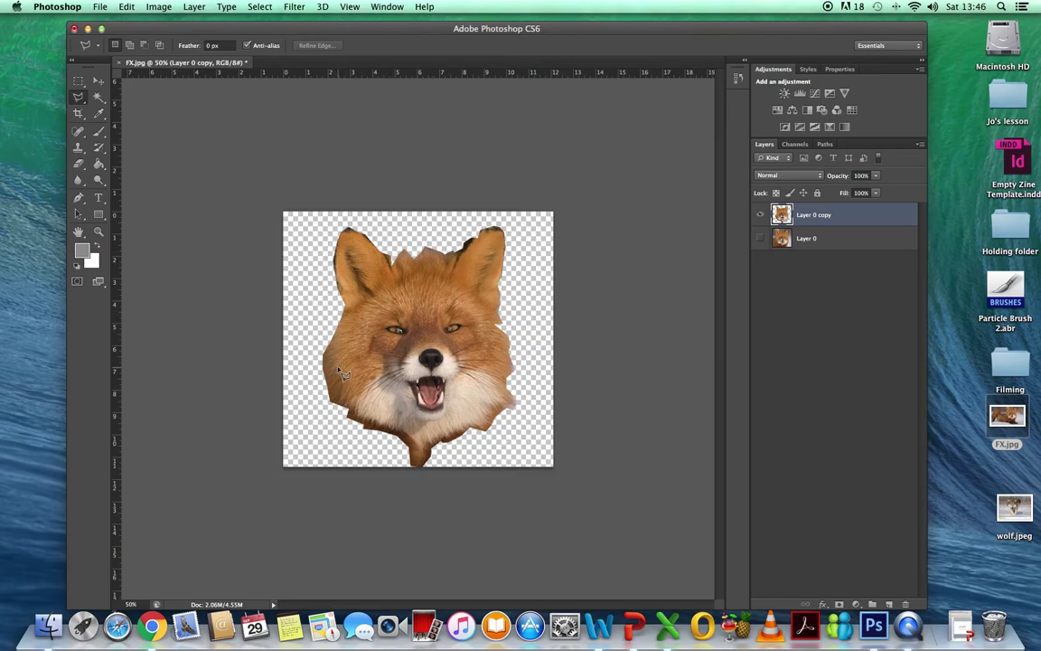
Delete the left half of the fox's head with a rectangular selection ending at the middle of the nose, and deselect.
left_click(78, 83)
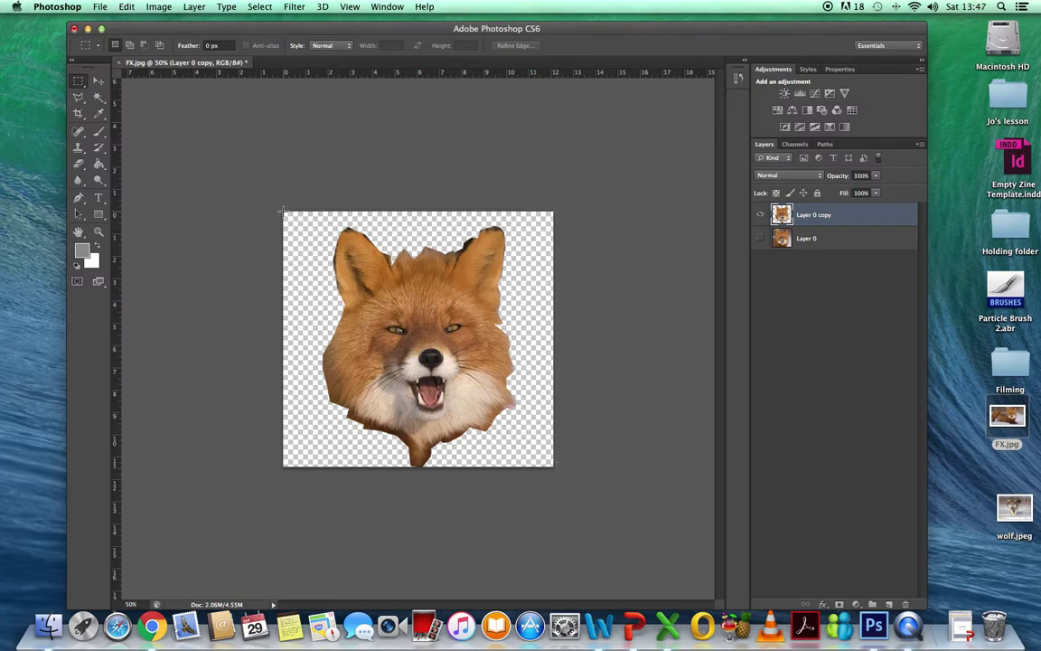
left_click_drag(283, 210, 431, 477)
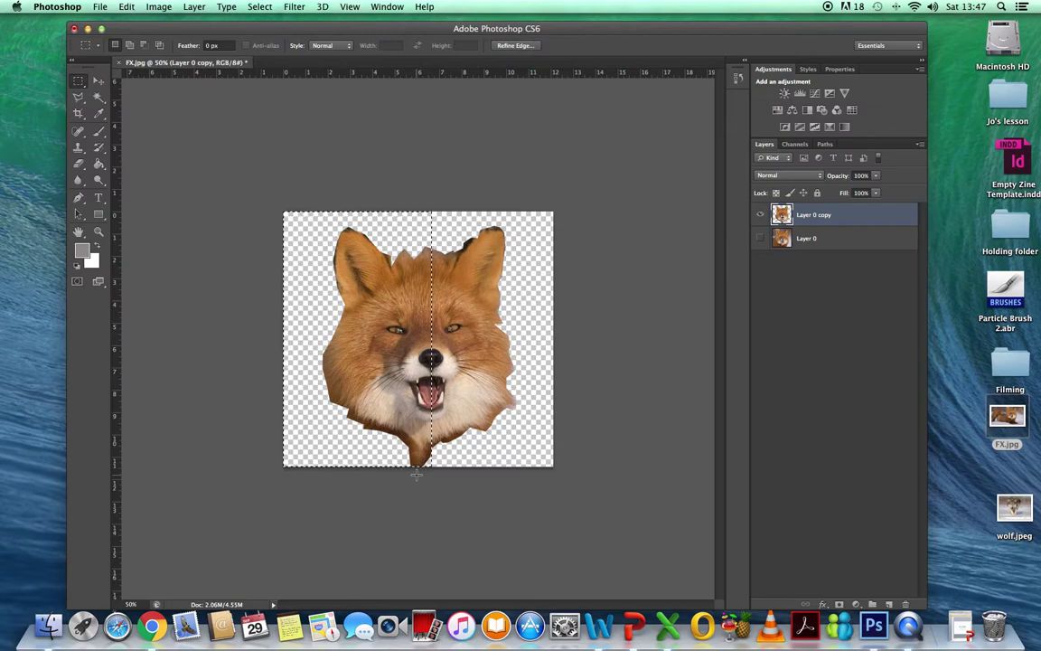
key("Delete")
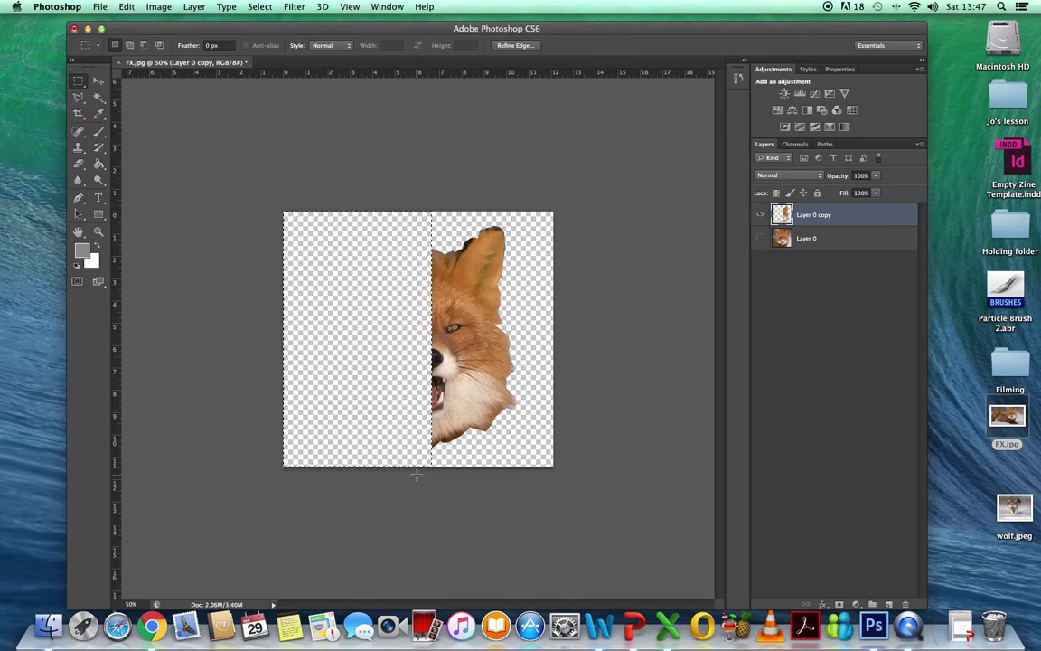
left_click(417, 473)
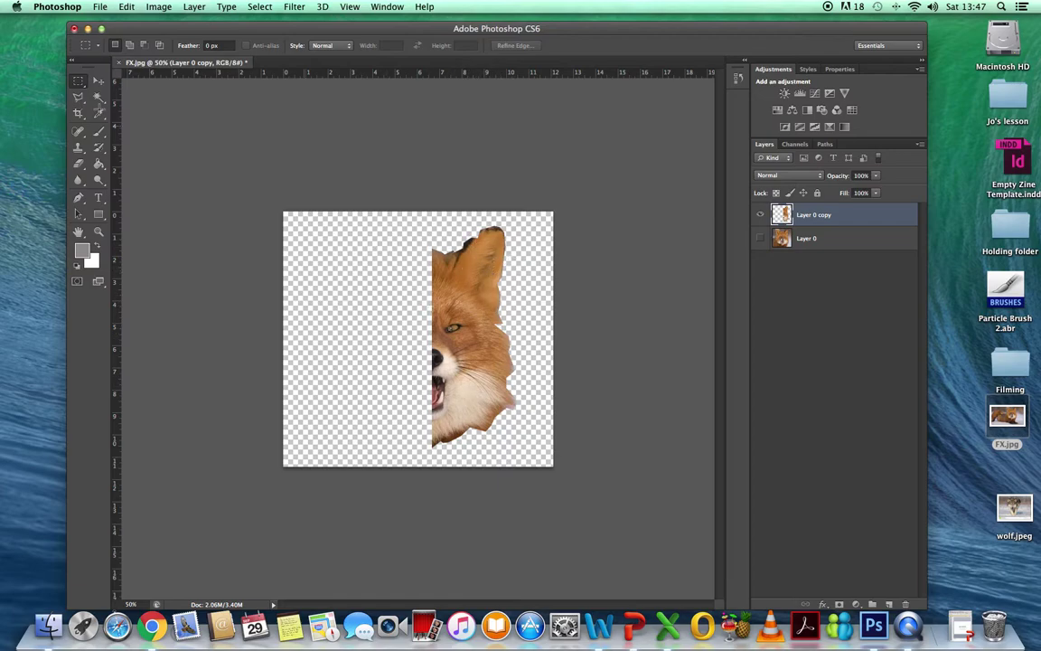
Select a small polygon at the top of the forehead along the cut edge, apply the Average blur to it, and deselect.
left_click(79, 97)
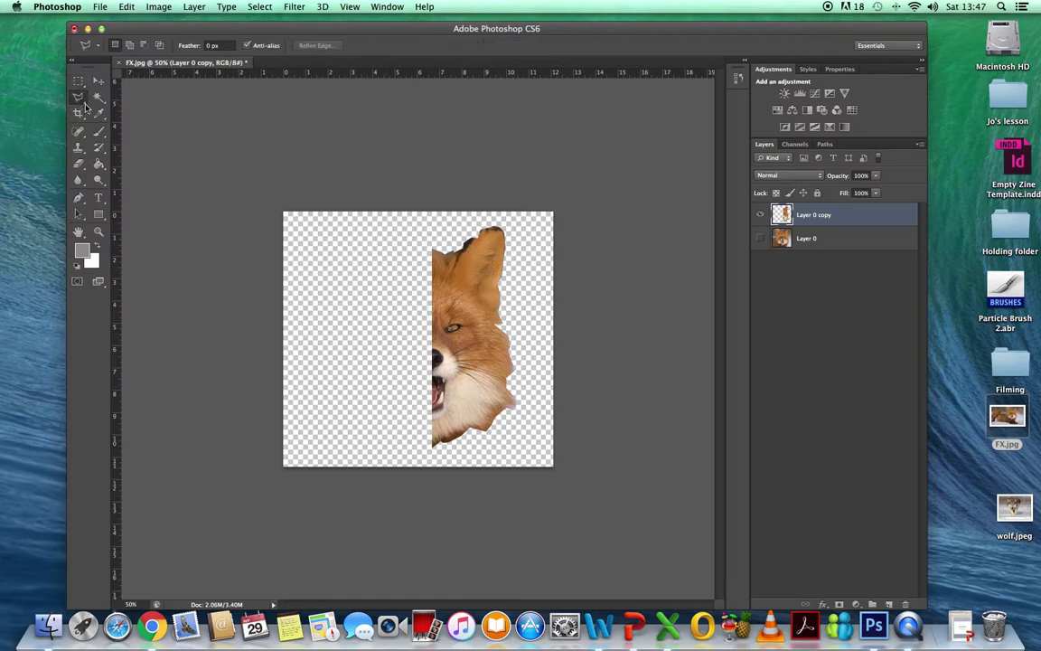
left_click(98, 232)
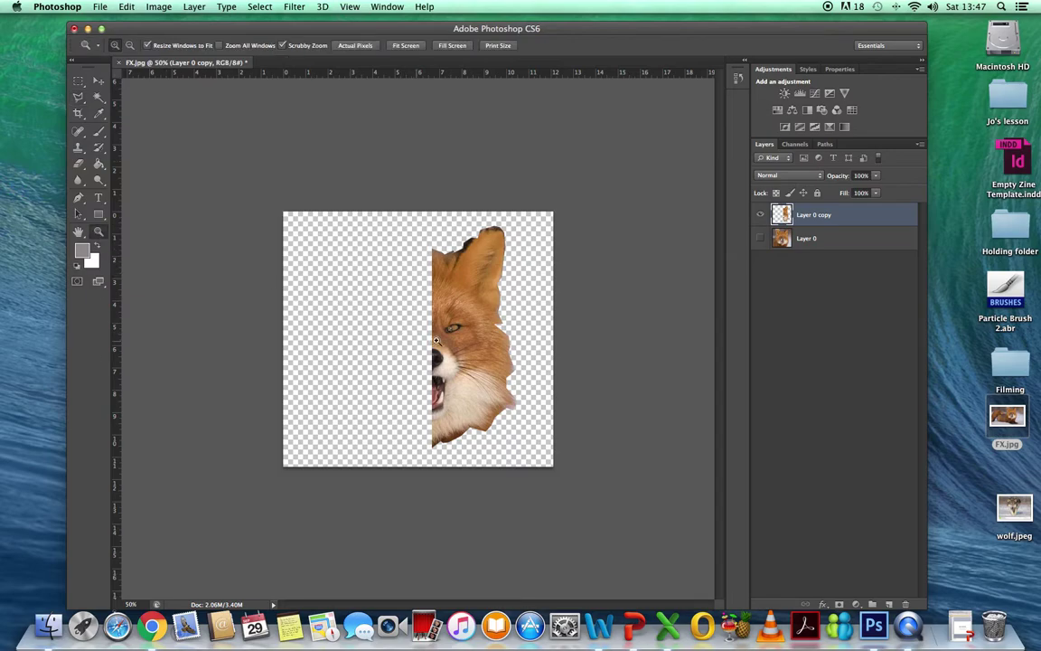
left_click(470, 324)
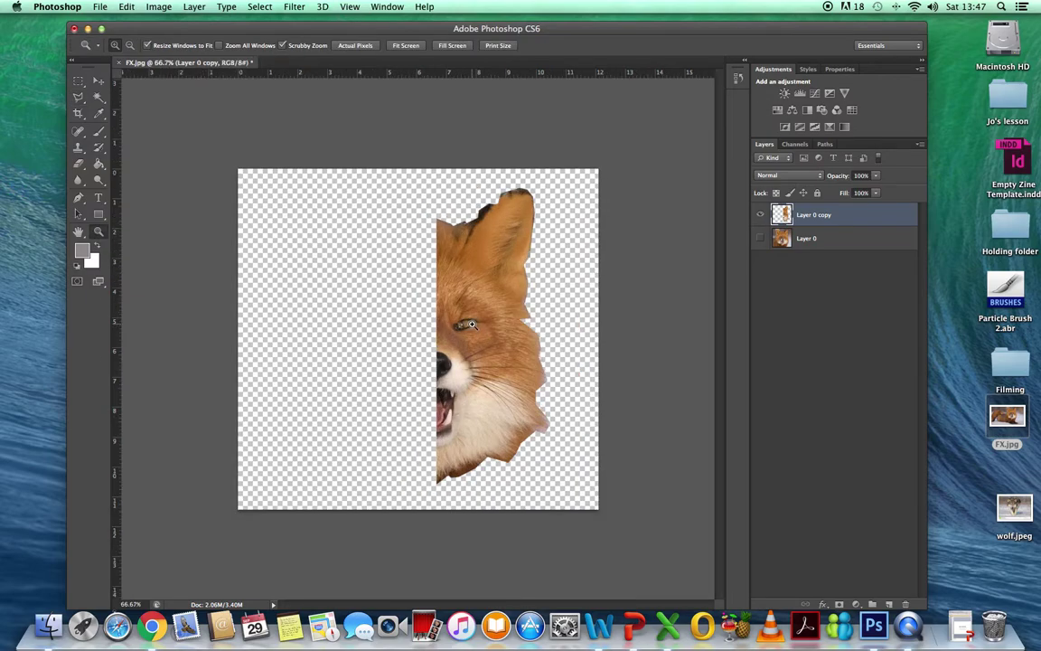
left_click(471, 324)
left_click(79, 98)
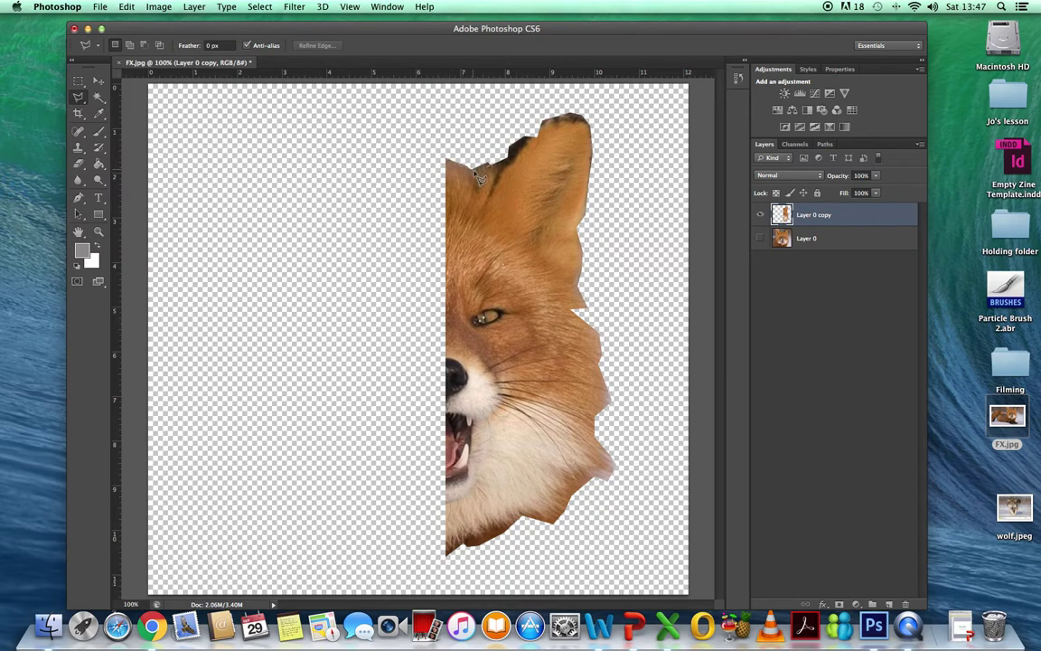
left_click_drag(477, 173, 461, 221)
left_click(448, 241)
left_click(449, 161)
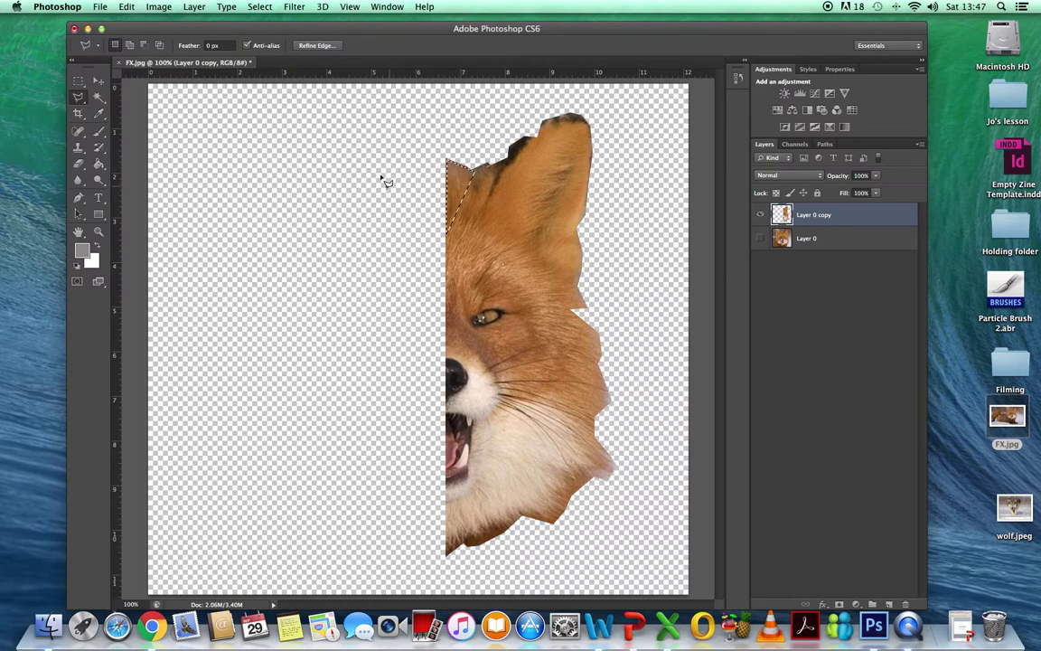
left_click(295, 7)
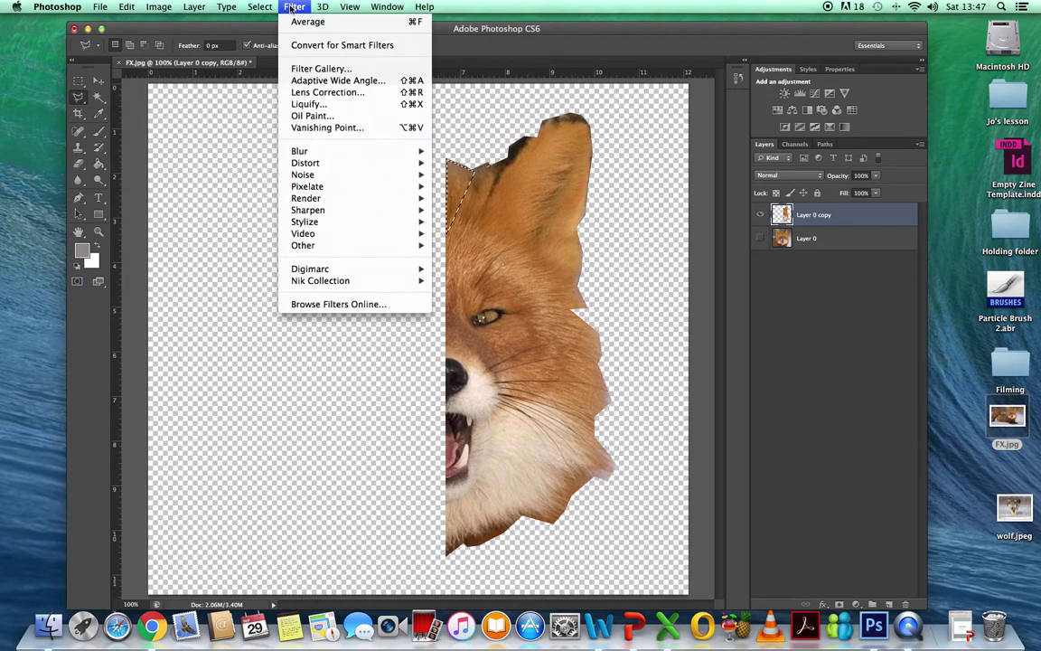
mouse_move(300, 151)
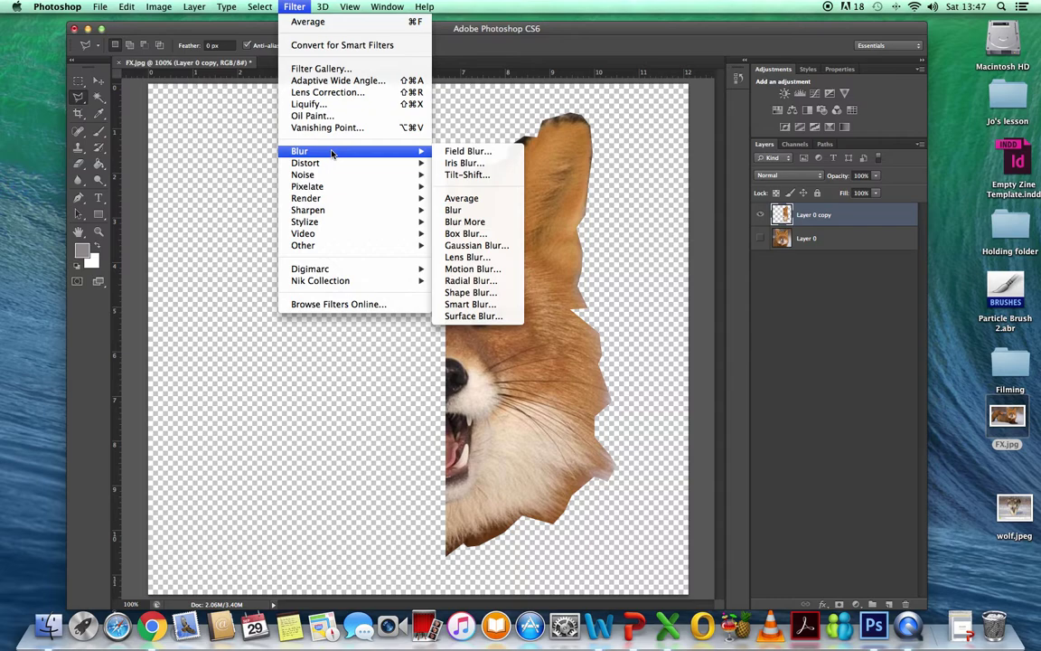
left_click(474, 198)
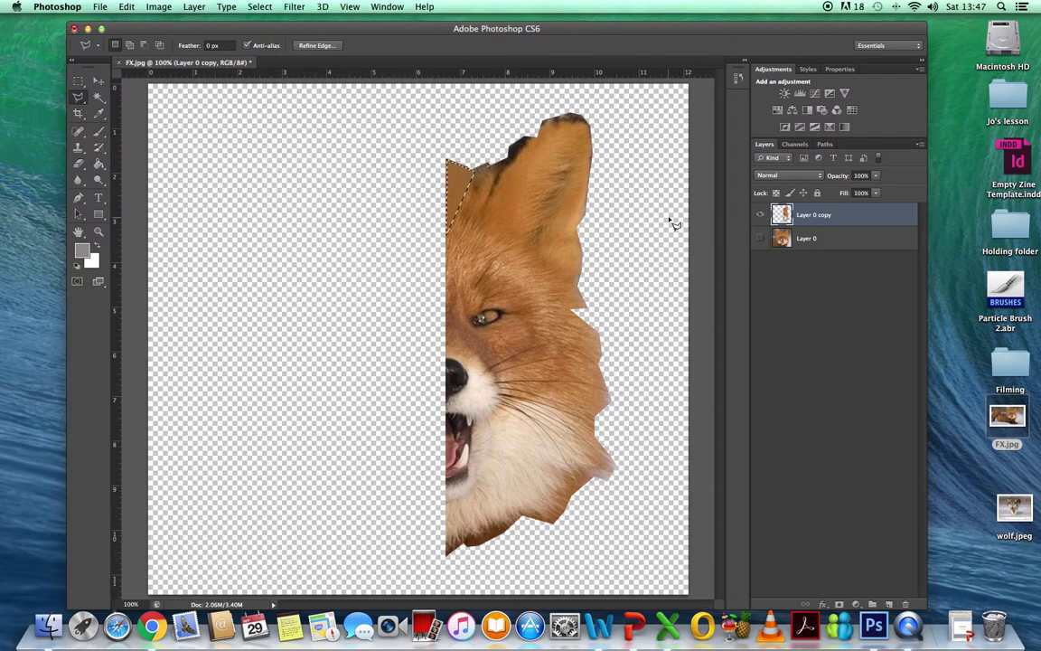
key("super+d")
Select a polygon on the forehead just below and beside the first facet, average its colour, and deselect.
left_click(494, 190)
left_click(511, 229)
double_click(450, 237)
key("super+d")
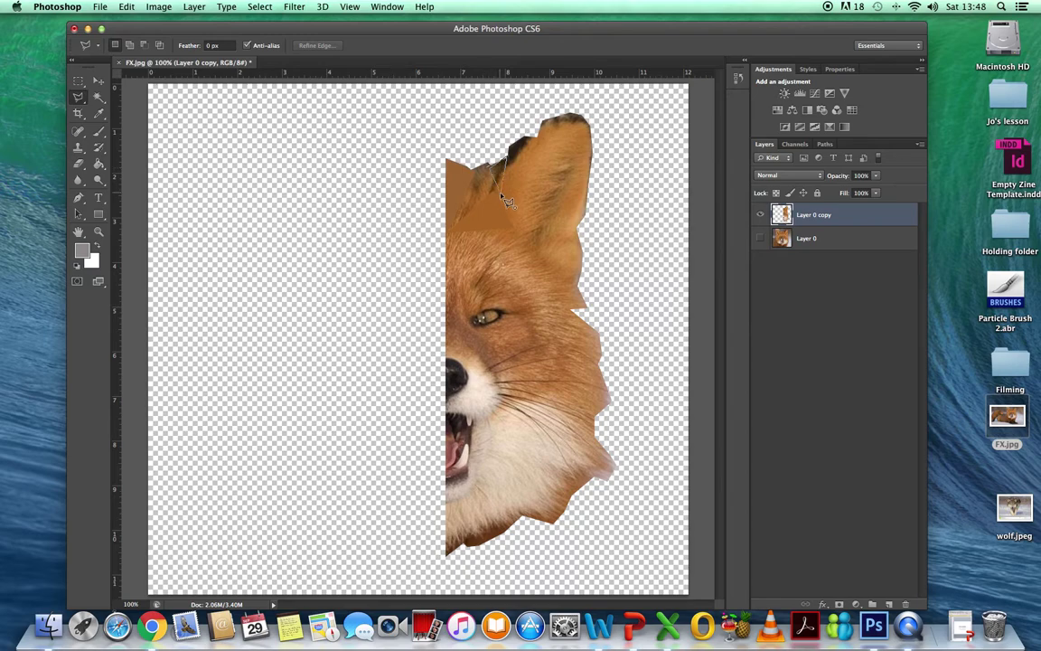
Average the colour of the narrow polygonal facets between the forehead and the inner base of the ear, and deselect.
double_click(502, 197)
key("super+d")
left_click(476, 175)
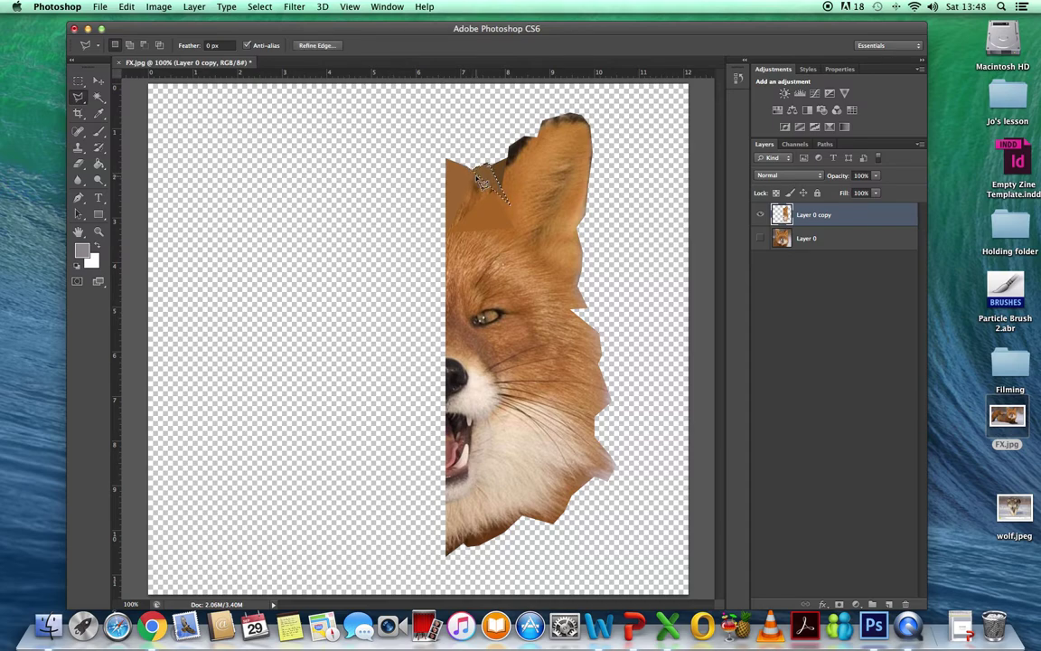
key("super+d")
Select the remaining furry triangle between the upper forehead facets, apply the Average blur again, and deselect.
left_click(482, 178)
key("super+f")
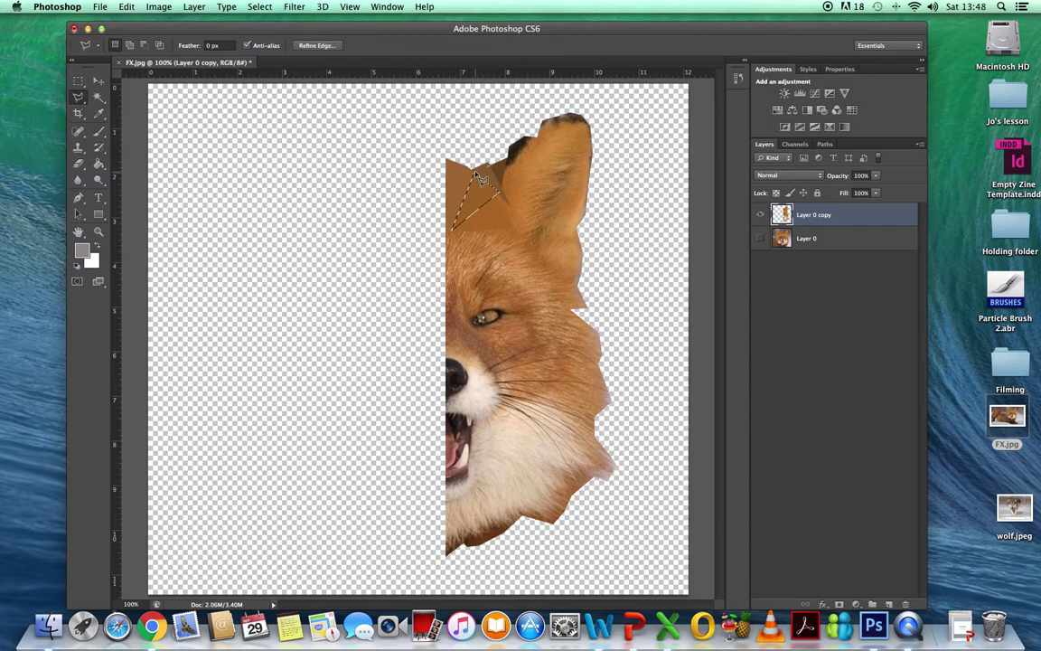
key("super+d")
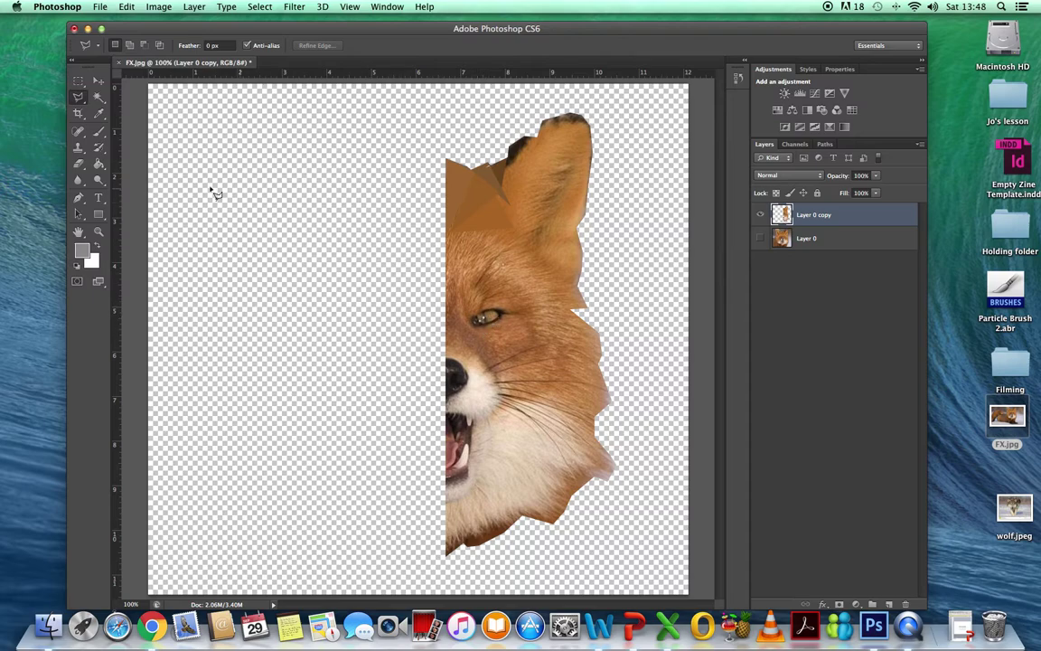
Outline the fox's eye with a polygonal selection, paint it light grey with the Brush tool, and deselect.
left_click(489, 310)
left_click(498, 310)
left_click(502, 315)
left_click(474, 320)
left_click(99, 133)
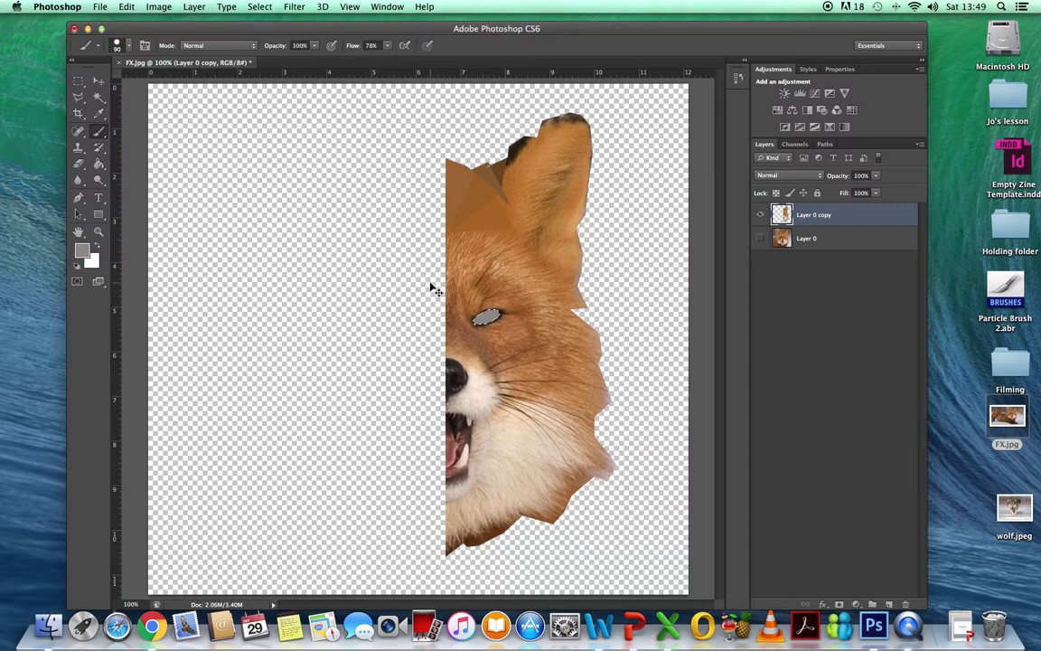
key("super+d")
Step back through the history to undo the grey eye paint, and clear the selection.
left_click(128, 7)
left_click(136, 42)
left_click(127, 8)
left_click(146, 41)
key("super+d")
left_click(155, 7)
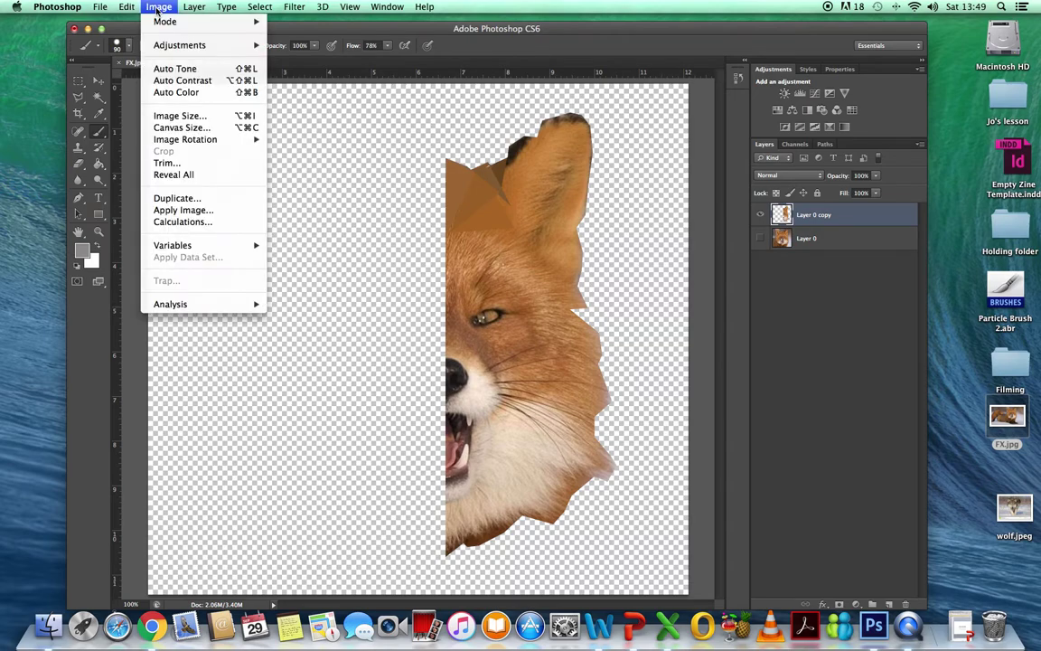
mouse_move(129, 7)
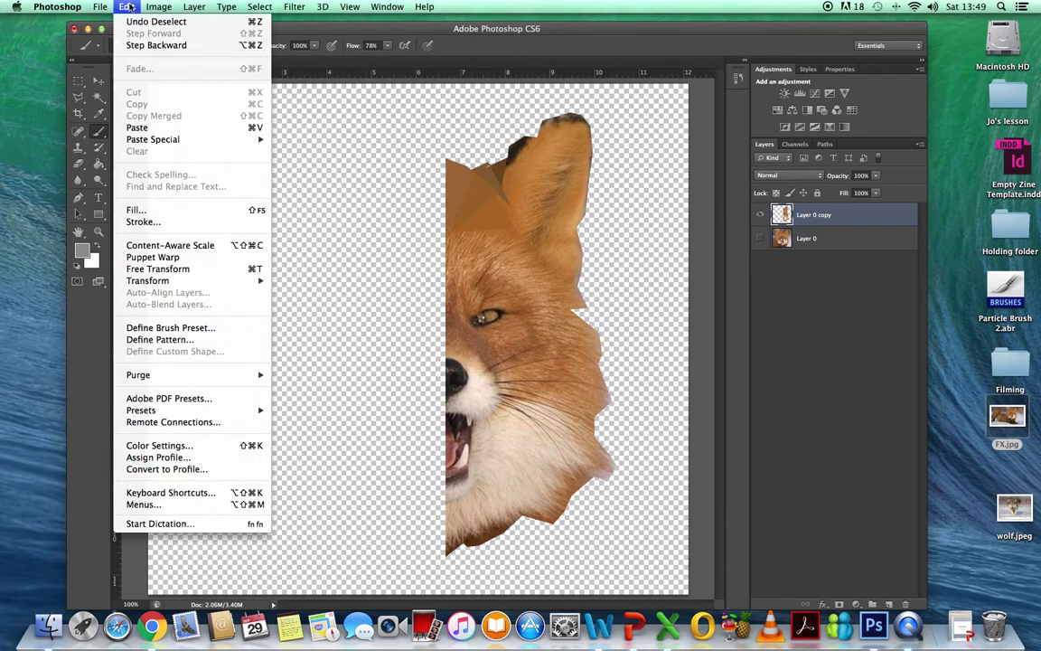
left_click(383, 233)
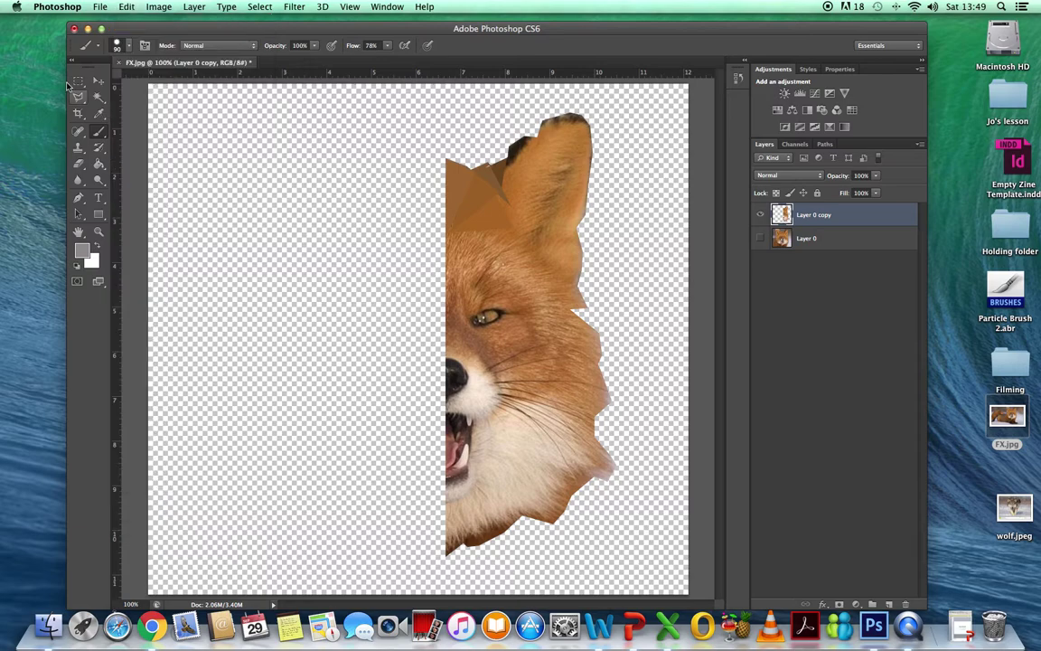
Select the half face with a rectangular marquee starting at the cut edge, then copy and paste it onto a new layer.
left_click(79, 80)
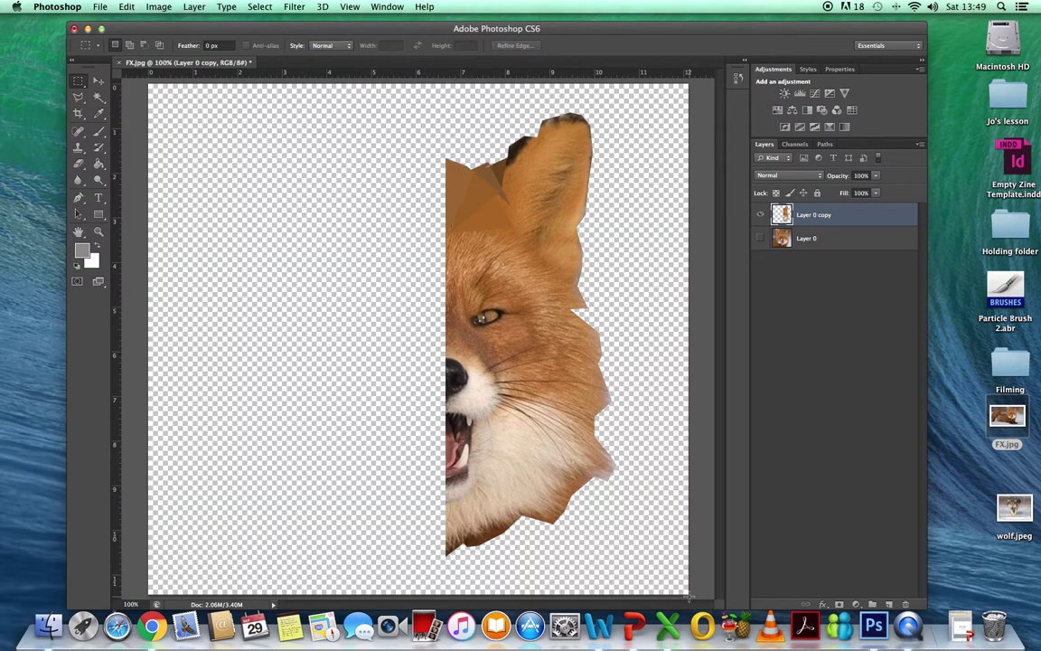
left_click_drag(687, 594, 448, 75)
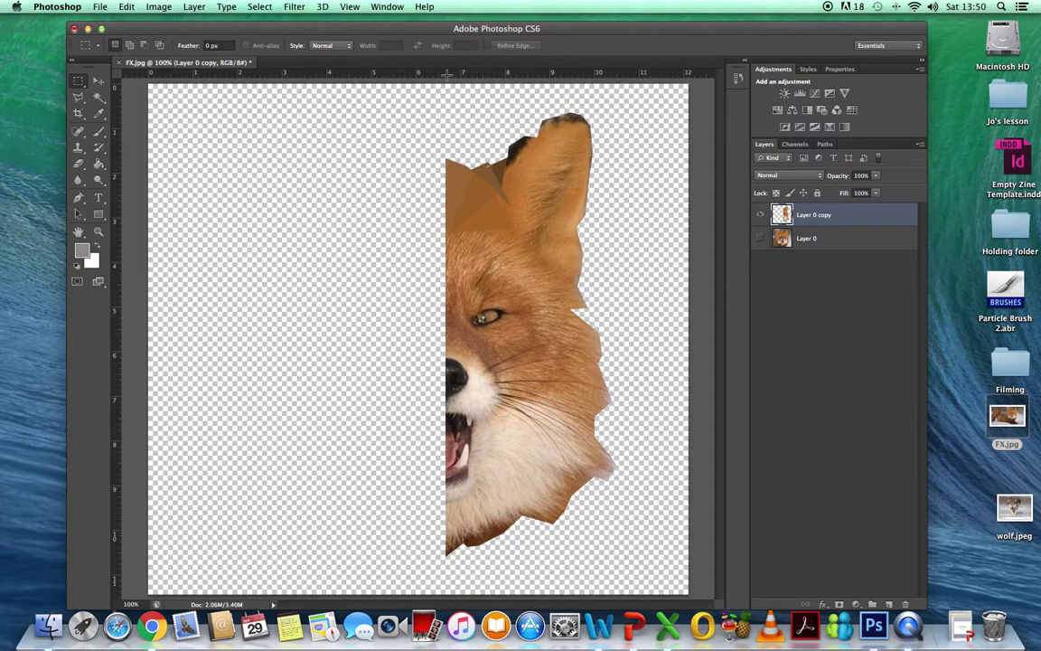
left_click(127, 8)
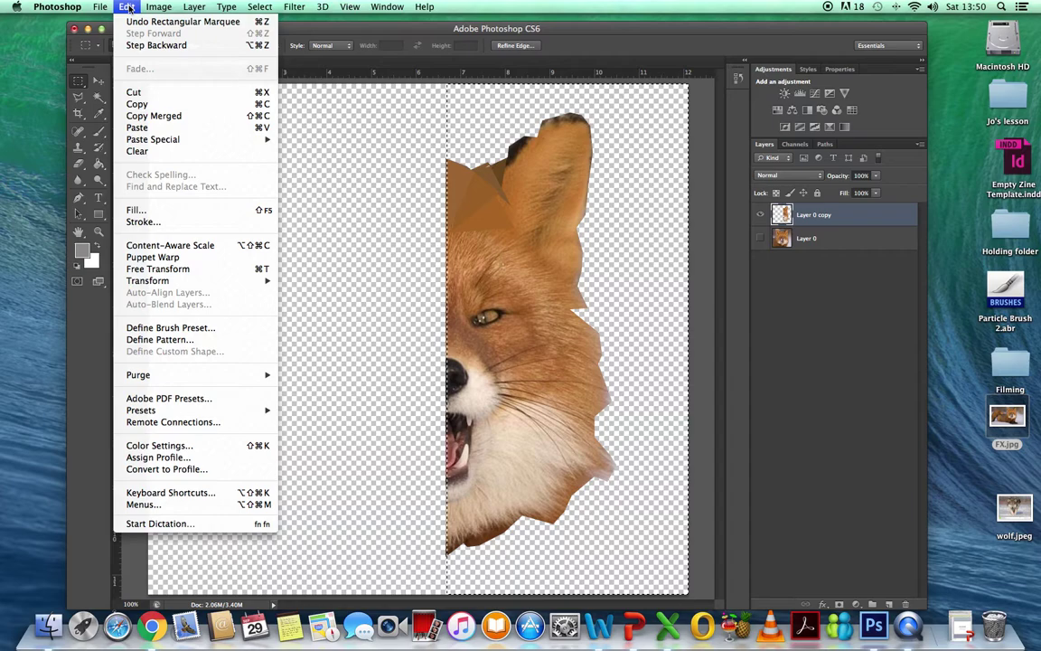
left_click(136, 105)
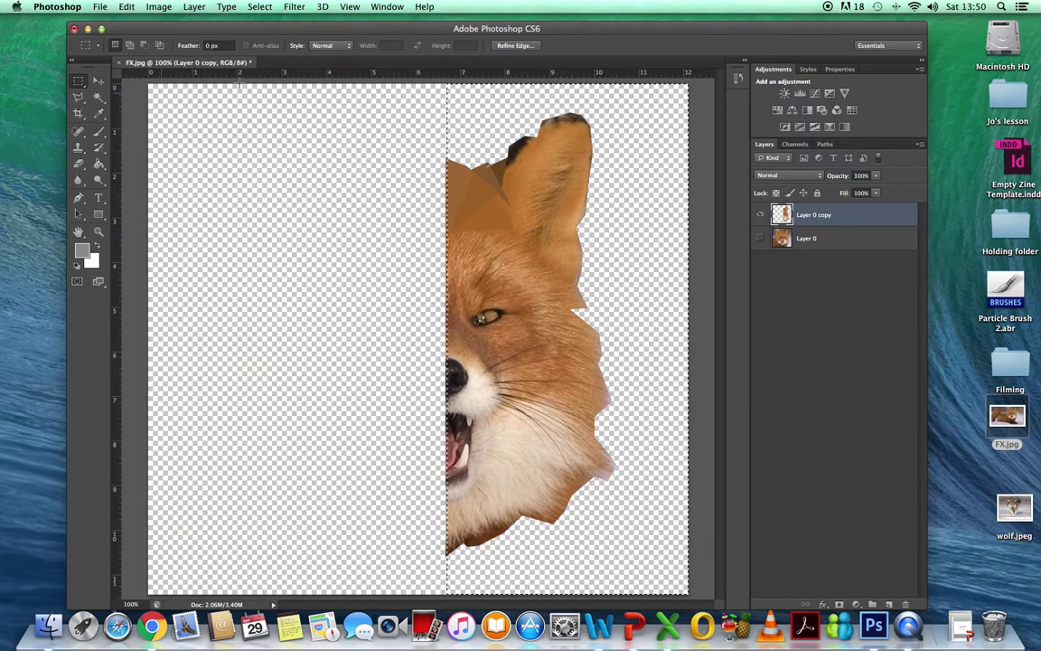
left_click(127, 7)
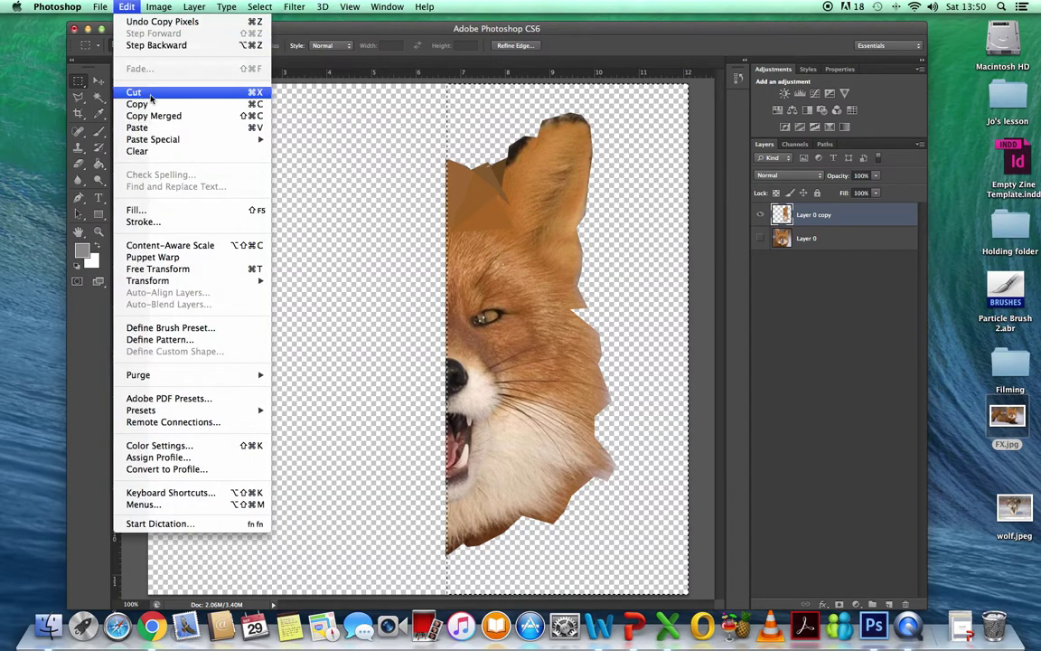
left_click(144, 131)
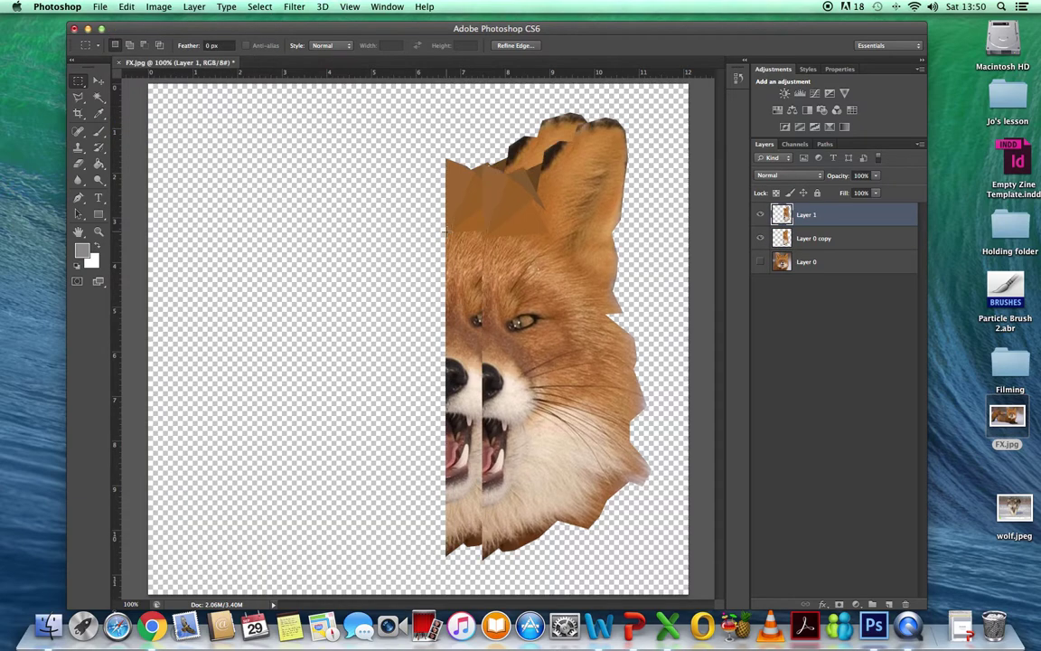
Flip the pasted half face horizontally and move it against the original's cut edge to complete a symmetrical head.
left_click(127, 8)
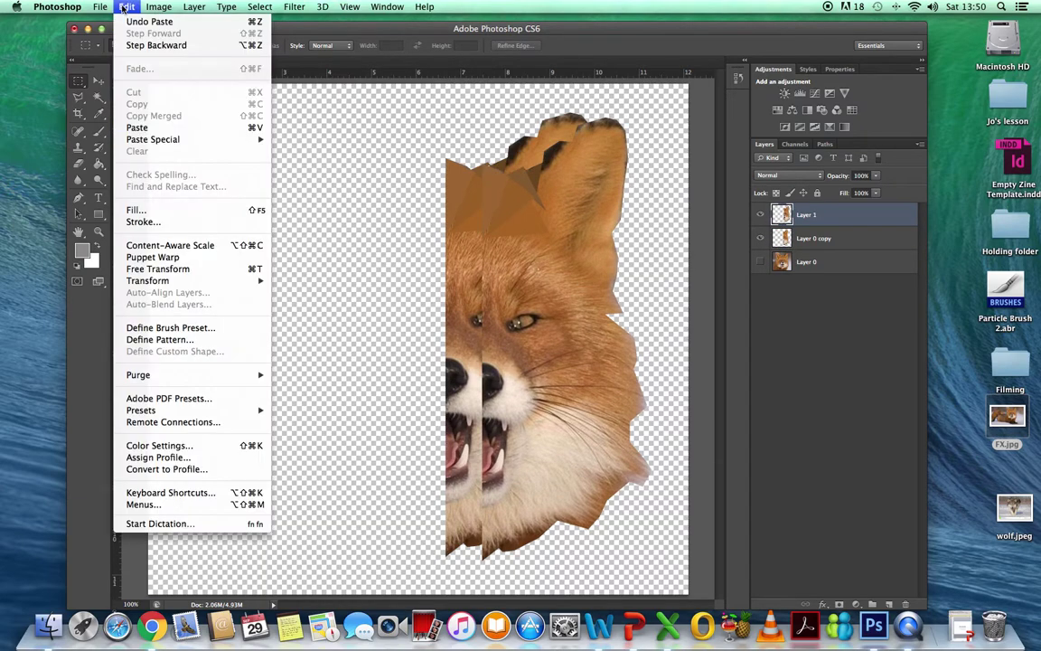
mouse_move(158, 280)
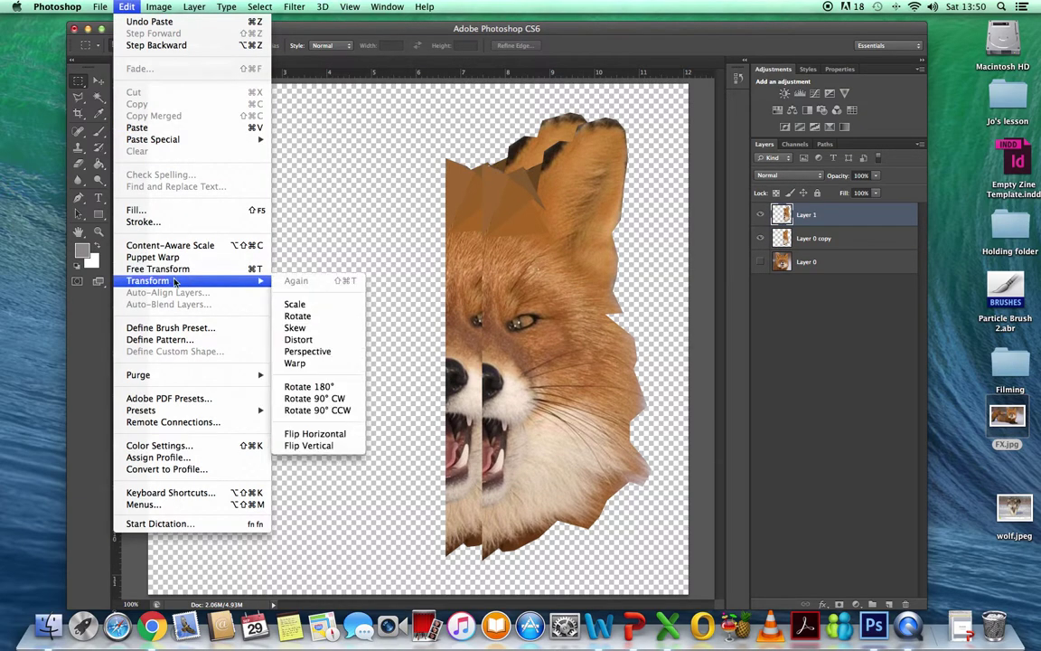
left_click(352, 435)
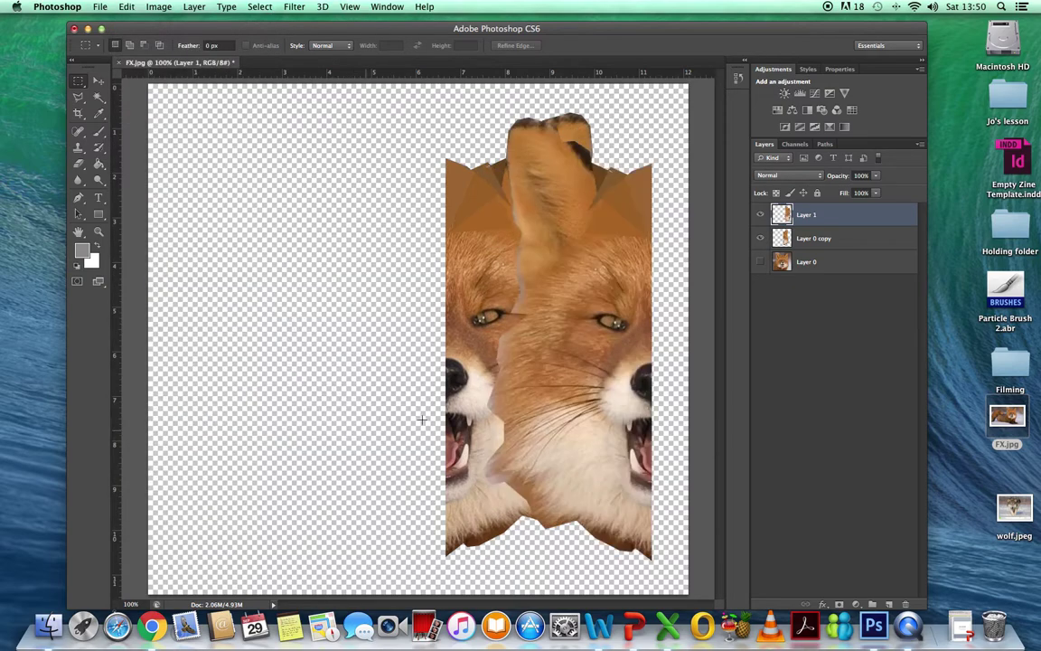
left_click(98, 81)
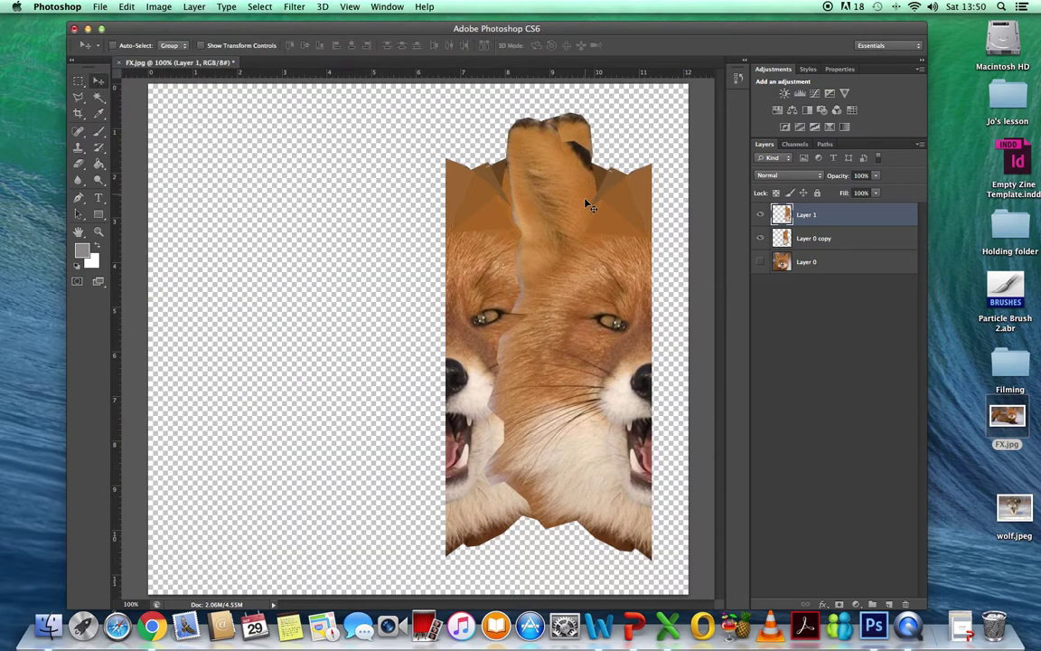
left_click_drag(596, 275, 388, 268)
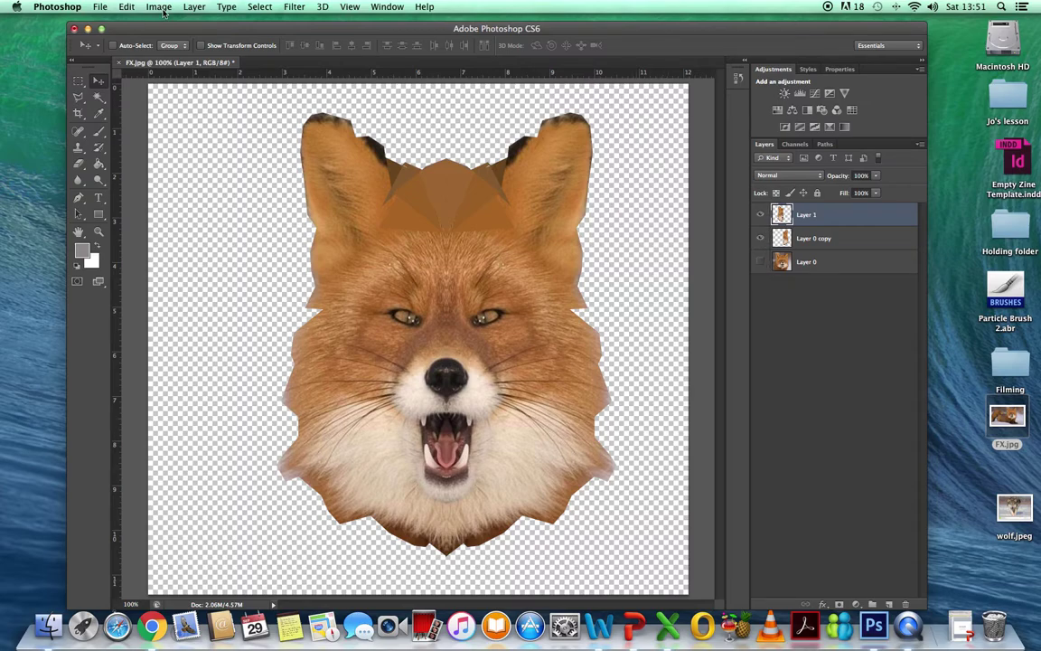
Merge the visible half-face layers, and switch visibility so that only Layer 0 is shown.
left_click(196, 7)
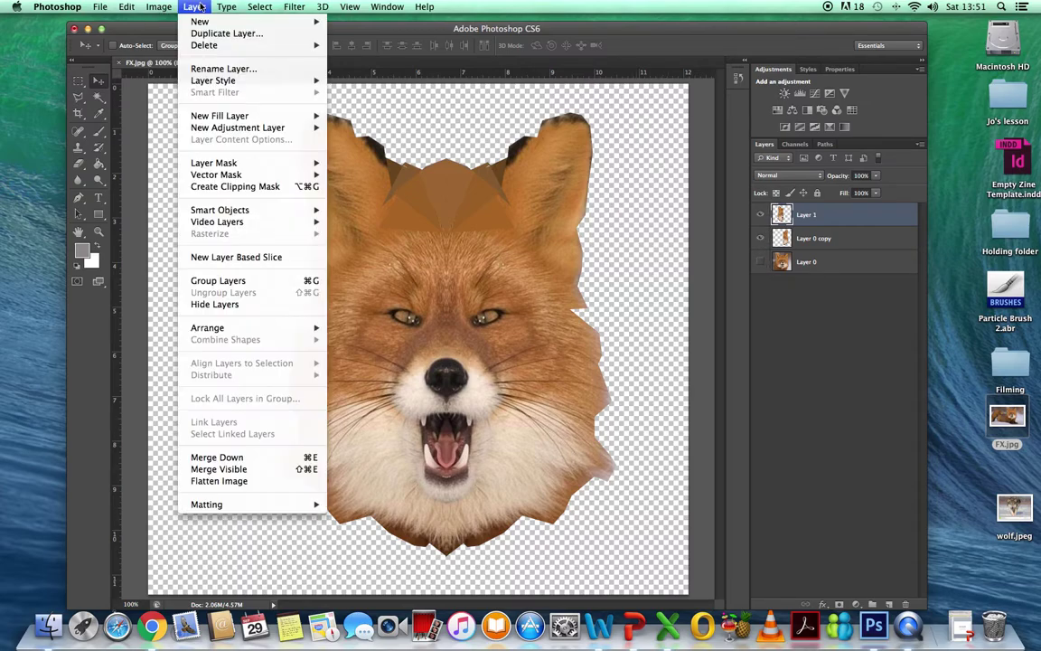
left_click(228, 469)
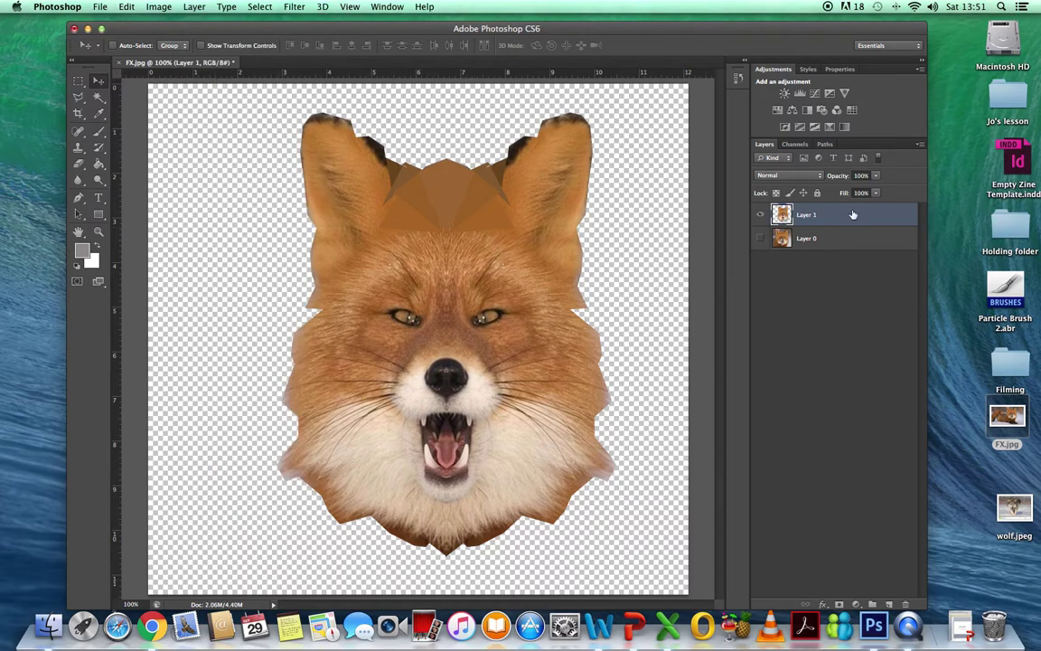
left_click(760, 238)
left_click(761, 216)
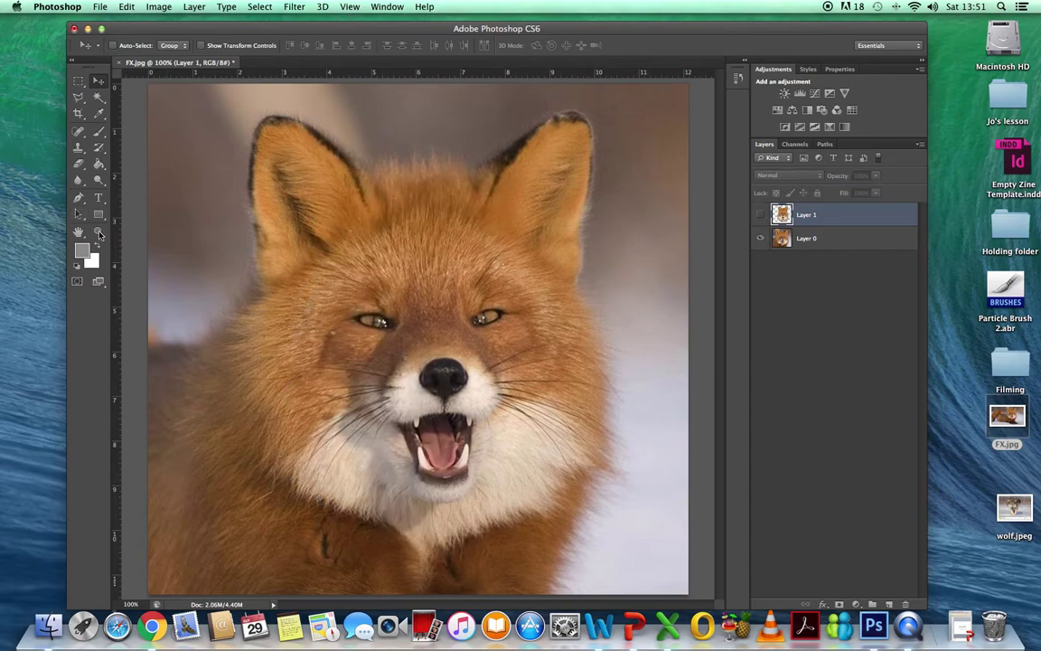
Set the foreground colour to dark grey #5b5757 and choose the Brush tool.
left_click(80, 251)
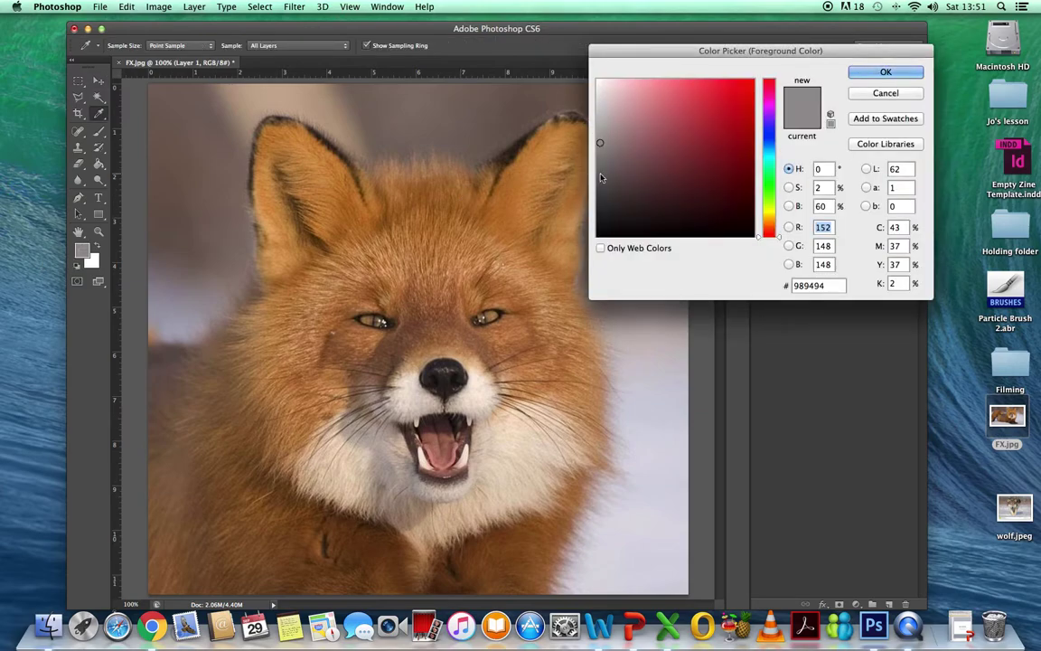
left_click(886, 72)
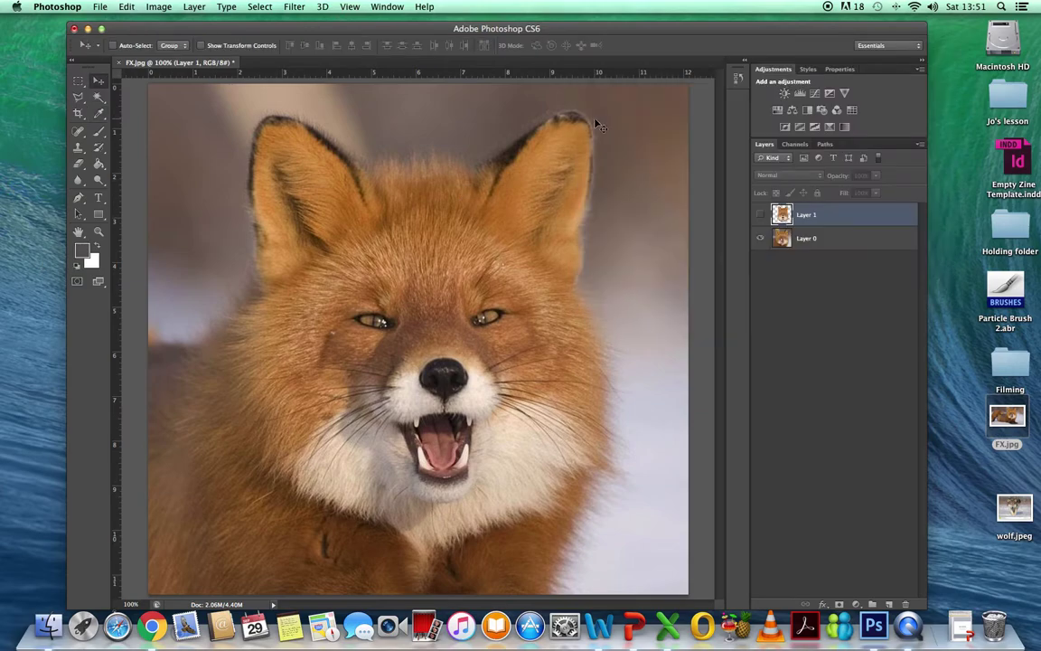
left_click(99, 131)
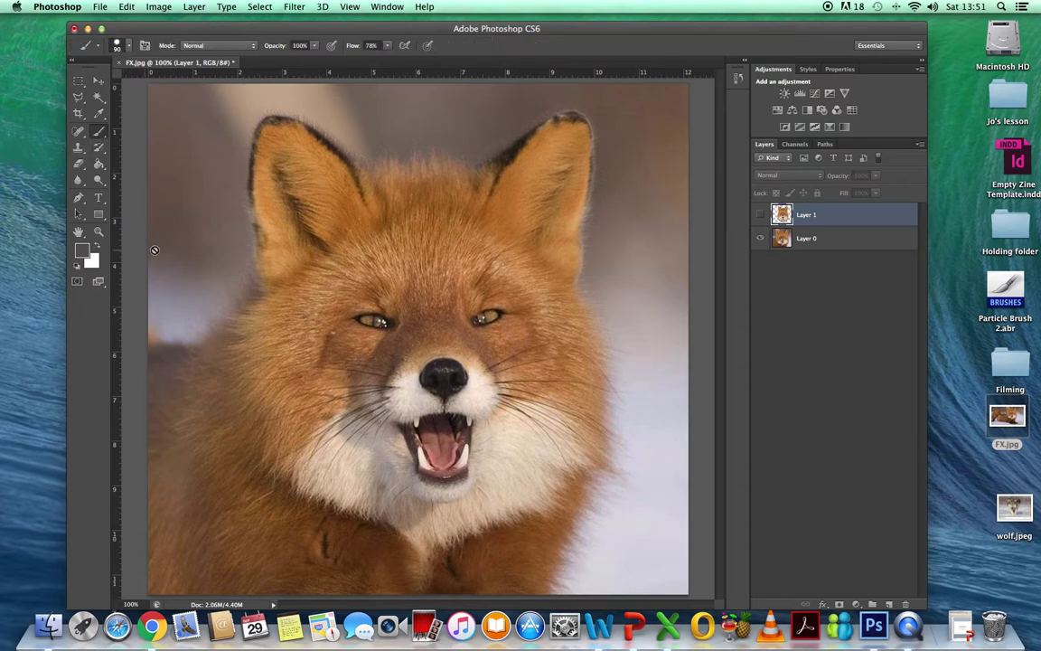
left_click(83, 254)
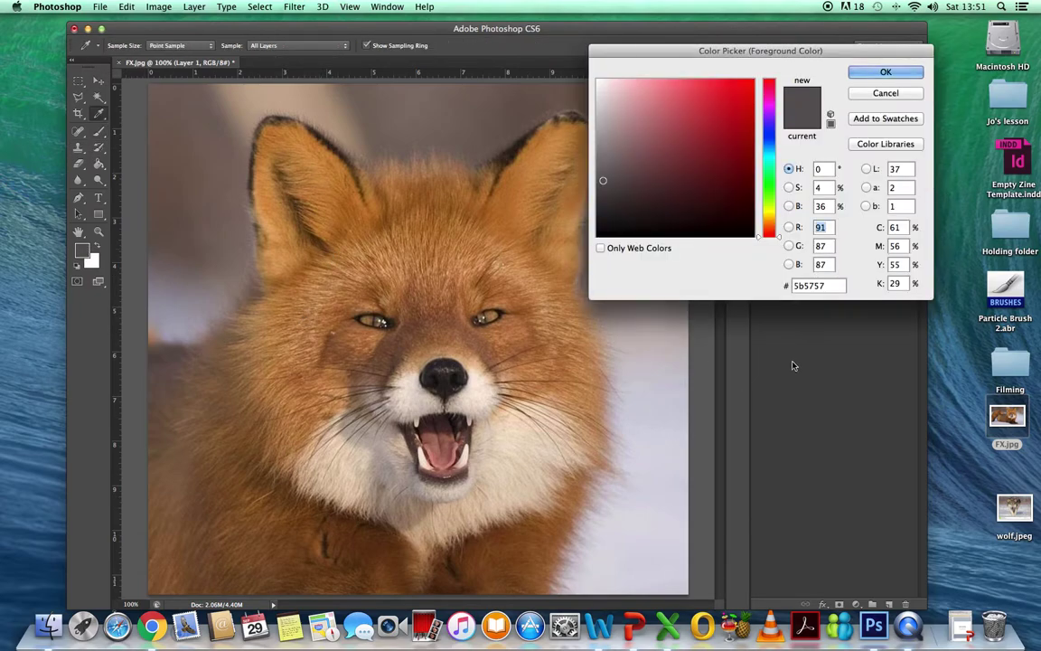
left_click(882, 71)
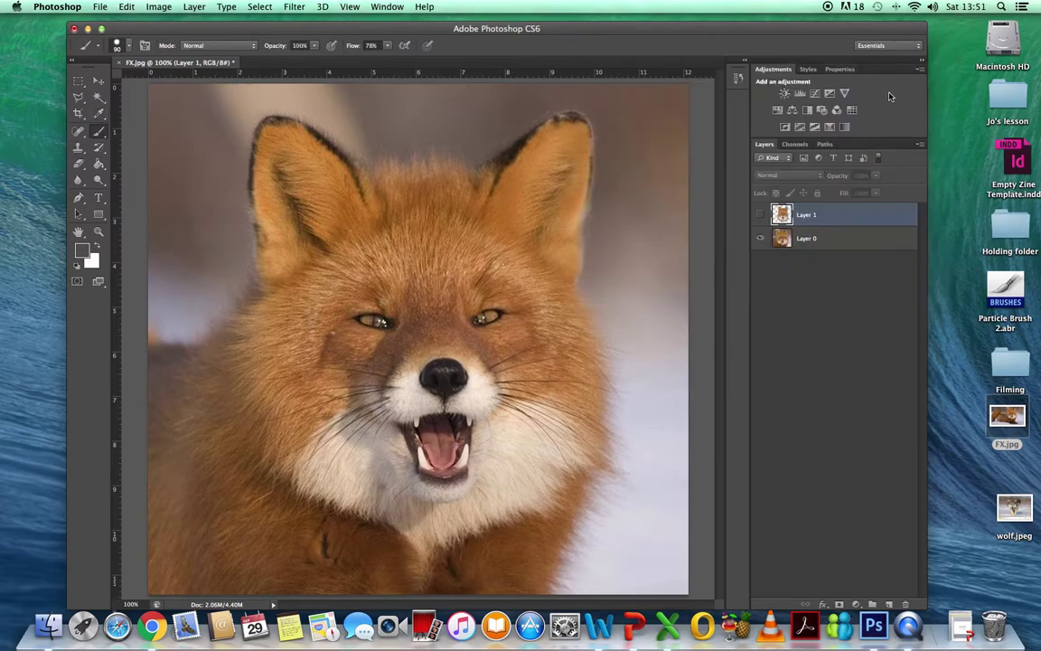
Enlarge the brush to 250, paint all of Layer 0 dark grey as a background, and show Layer 1 again.
left_click(818, 238)
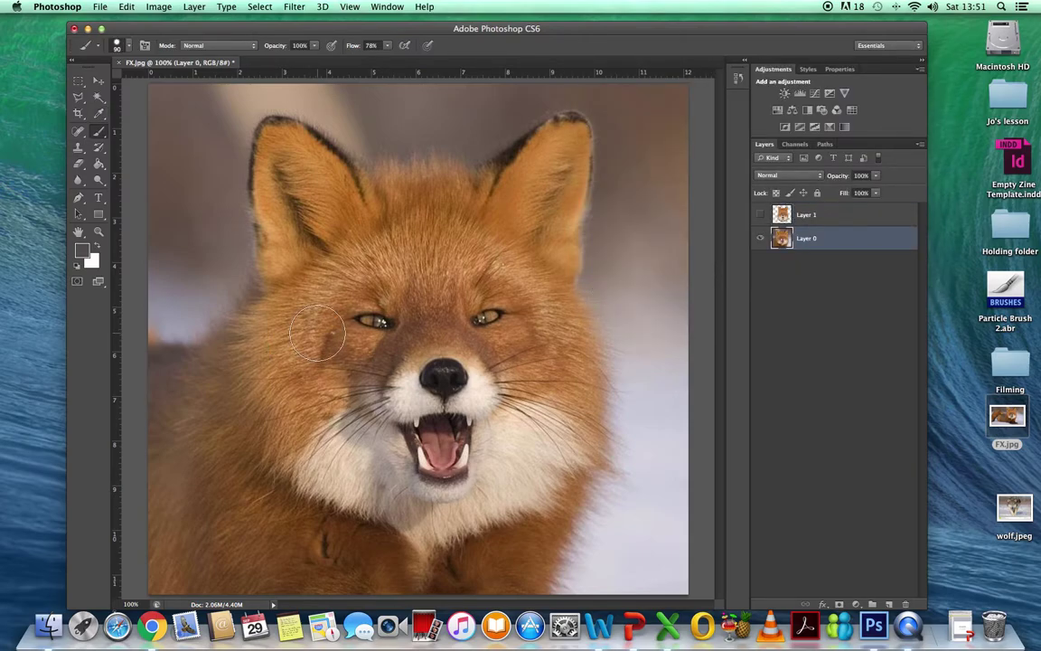
key("bracketright")
key("bracketright")
key("bracketright")
key("bracketright")
key("bracketright")
key("bracketright")
mouse_move(473, 303)
left_mouse_down()
mouse_move(380, 289)
mouse_move(351, 255)
mouse_move(414, 235)
mouse_move(368, 192)
mouse_move(228, 108)
mouse_move(188, 63)
mouse_move(188, 74)
mouse_move(462, 120)
mouse_move(555, 153)
mouse_move(676, 162)
mouse_move(568, 303)
mouse_move(560, 297)
mouse_move(667, 376)
mouse_move(636, 267)
mouse_move(407, 476)
mouse_move(288, 489)
mouse_move(395, 404)
mouse_move(331, 381)
mouse_move(346, 370)
mouse_move(164, 394)
mouse_move(126, 467)
mouse_move(131, 400)
mouse_move(128, 585)
mouse_move(233, 641)
mouse_move(340, 639)
mouse_move(226, 562)
mouse_move(279, 525)
left_mouse_up()
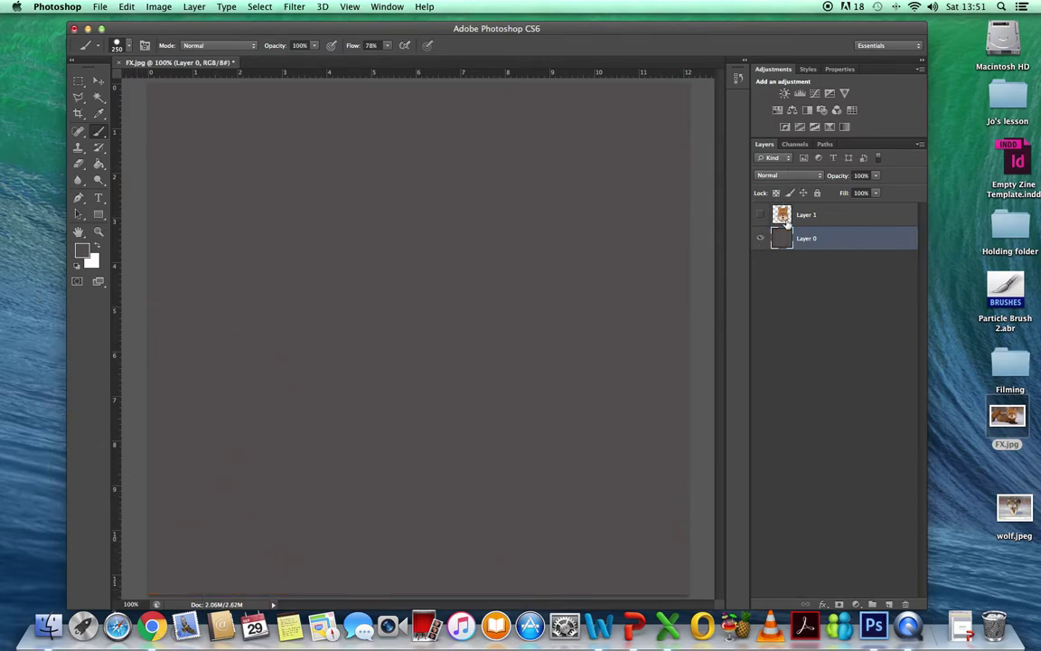
left_click(761, 215)
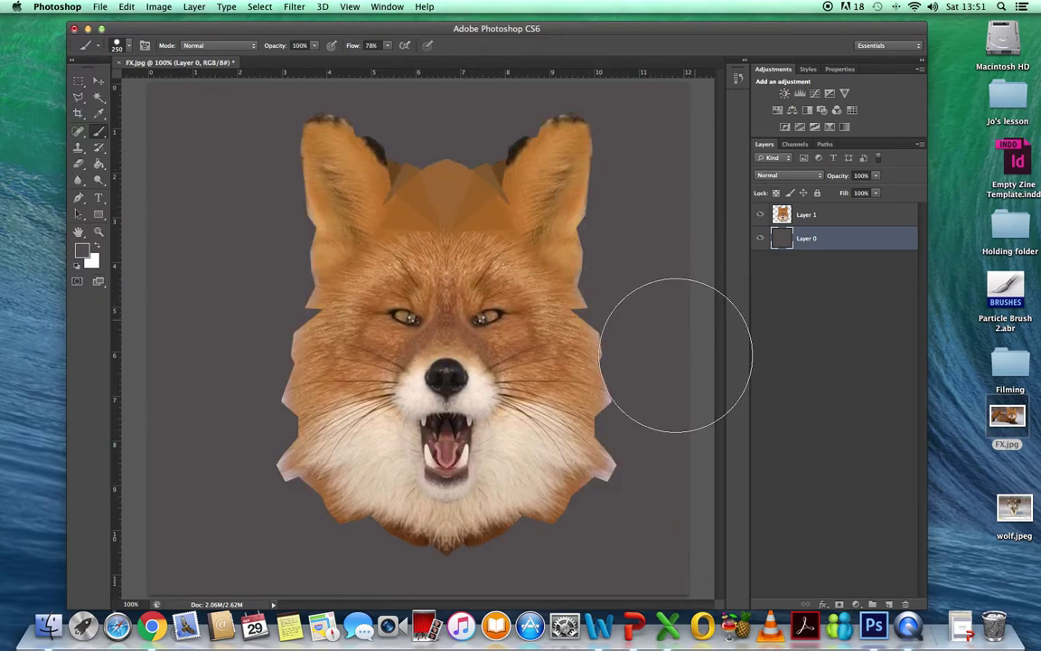
Outline the original half's eye with the Polygonal Lasso, paint it grey on Layer 1 with the Brush tool, and deselect.
left_click(78, 99)
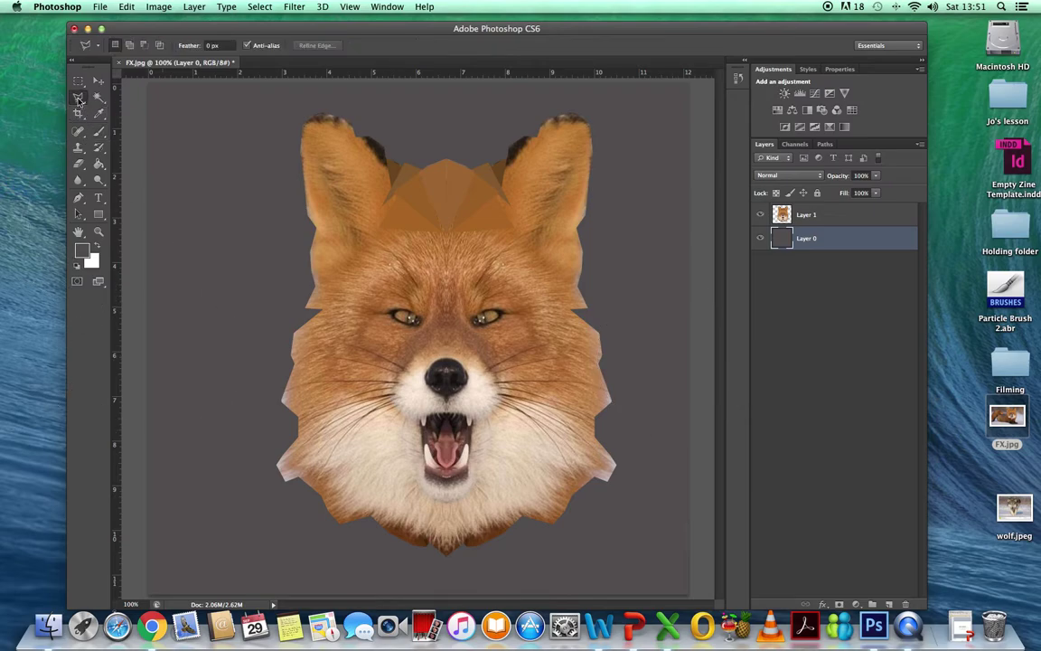
left_click(480, 319)
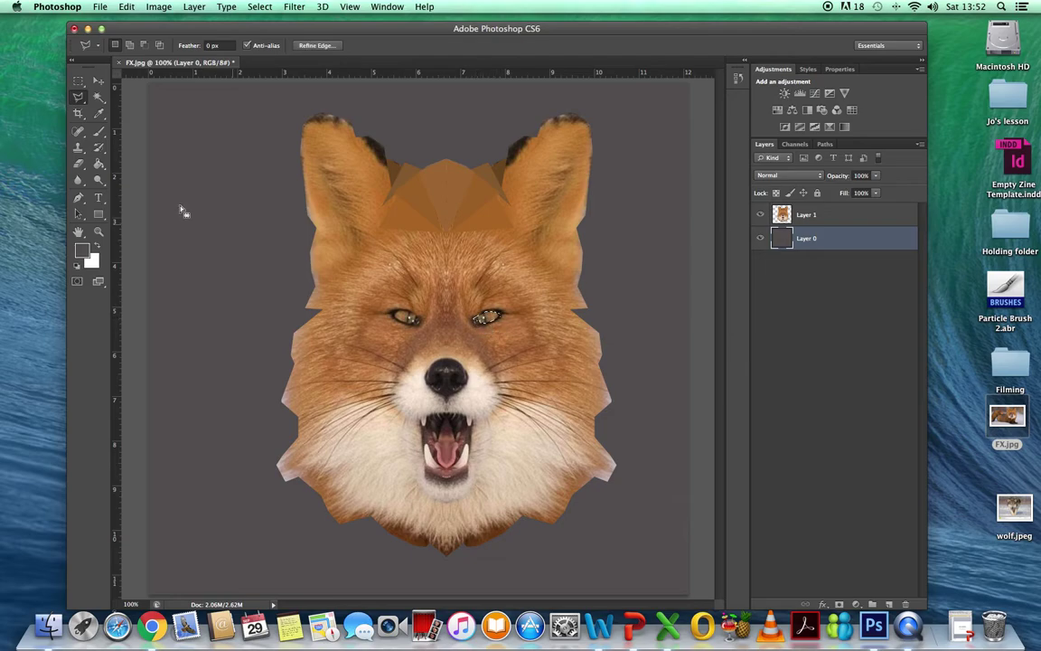
left_click(100, 131)
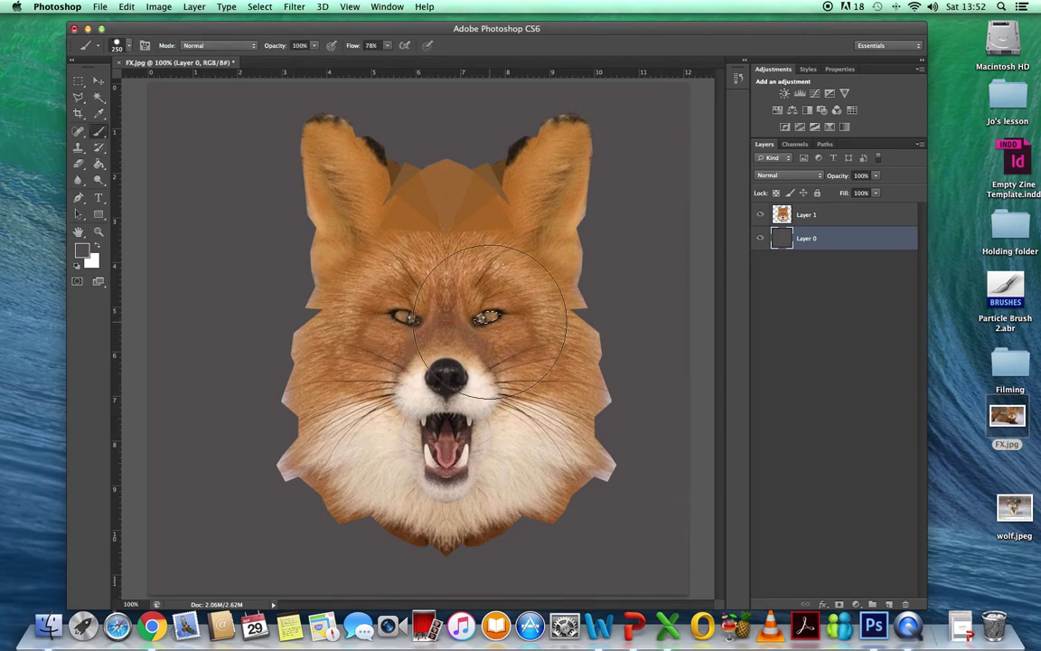
left_click(848, 215)
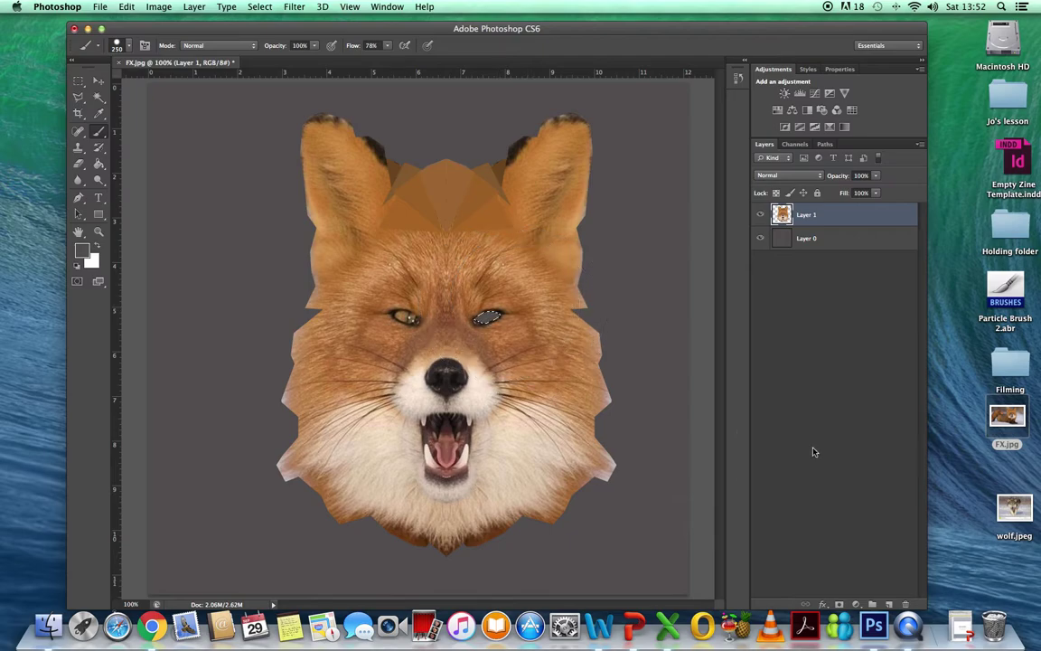
key("super+d")
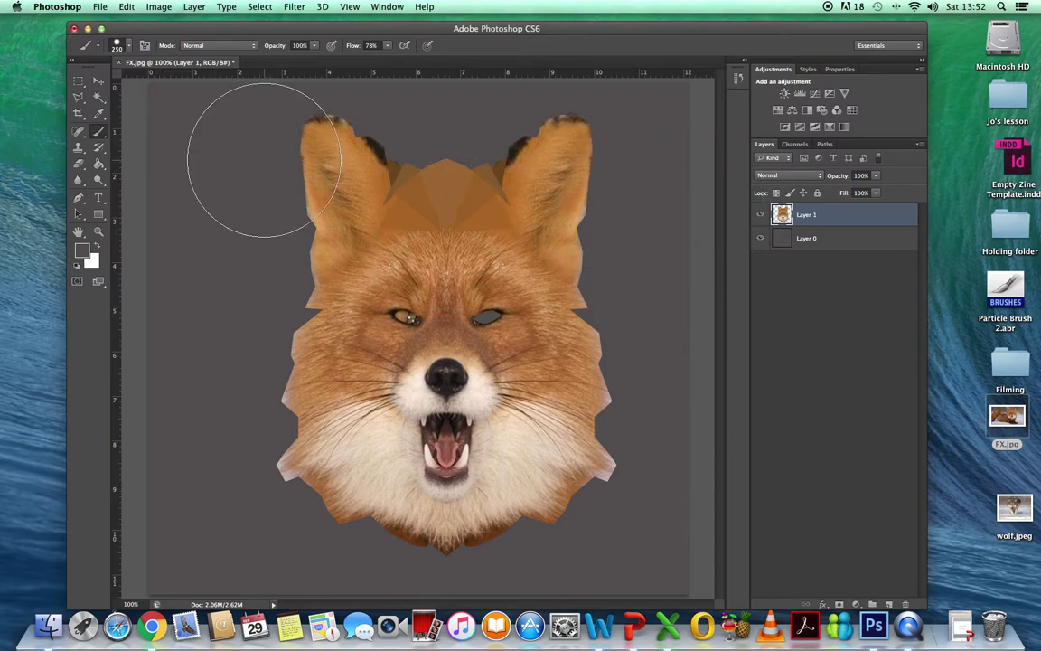
Reduce the brush size to 90.
key("bracketleft")
key("bracketleft")
key("bracketleft")
key("bracketleft")
key("bracketleft")
key("bracketleft")
key("bracketleft")
key("bracketleft")
key("bracketleft")
key("bracketleft")
key("bracketleft")
key("bracketleft")
key("bracketleft")
key("bracketleft")
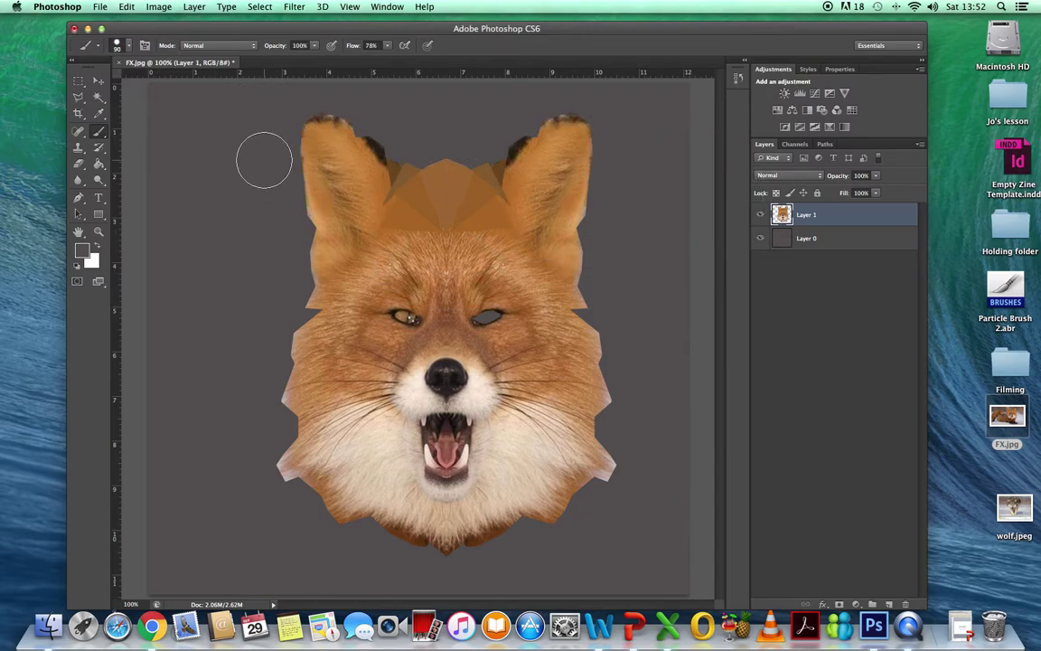
Reduce the brush size to 30, then select Layer 0 and leave it as the only visible layer.
key("bracketleft")
left_click(762, 239)
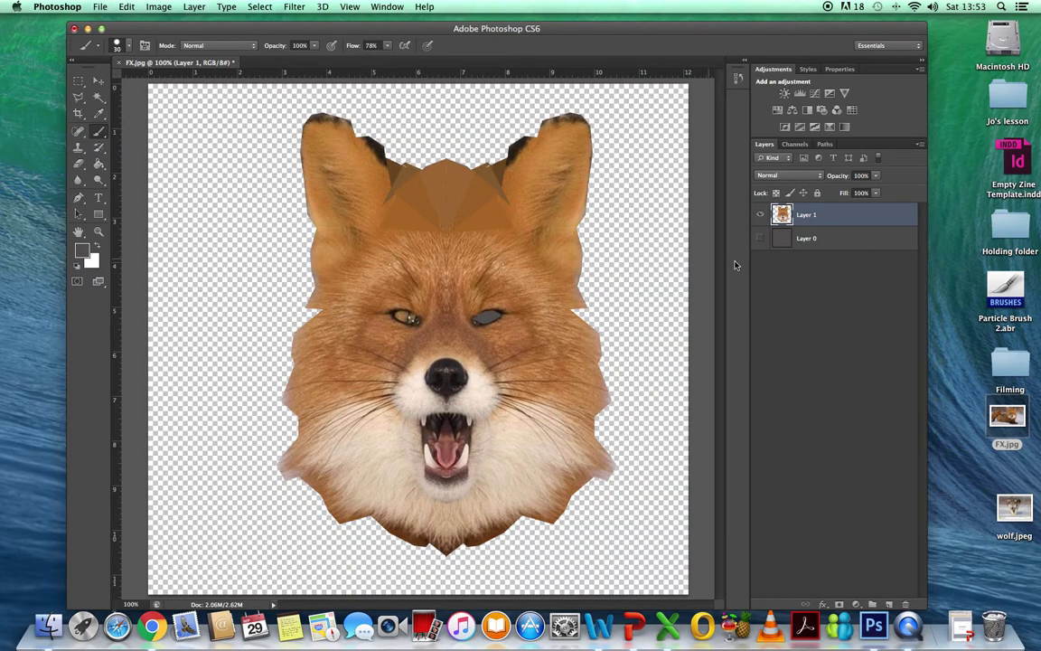
left_click(761, 215)
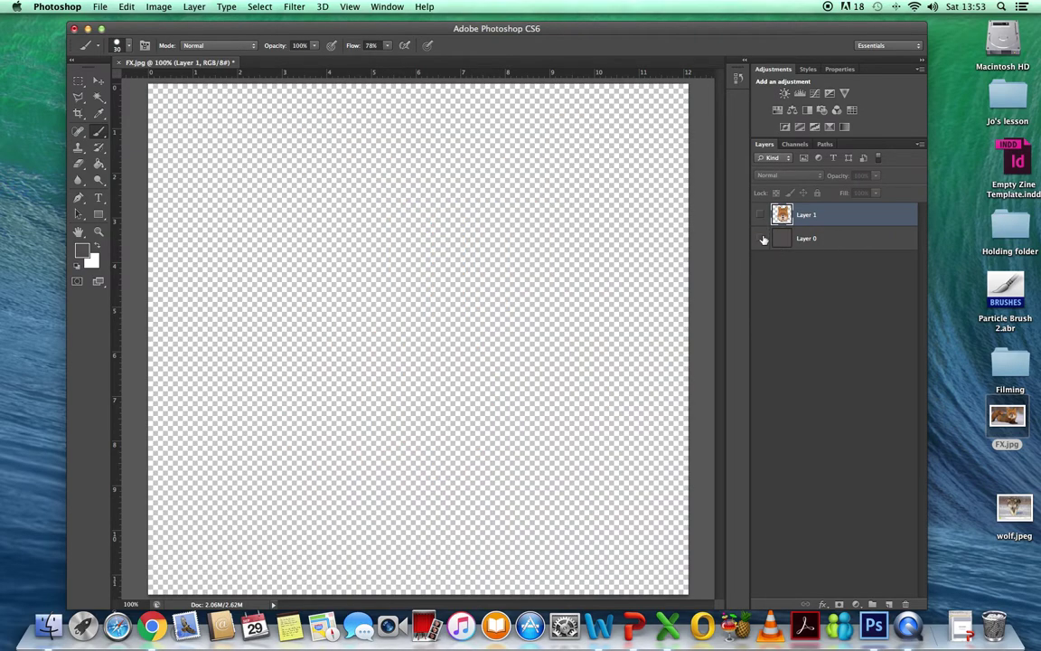
left_click(760, 239)
left_click(853, 240)
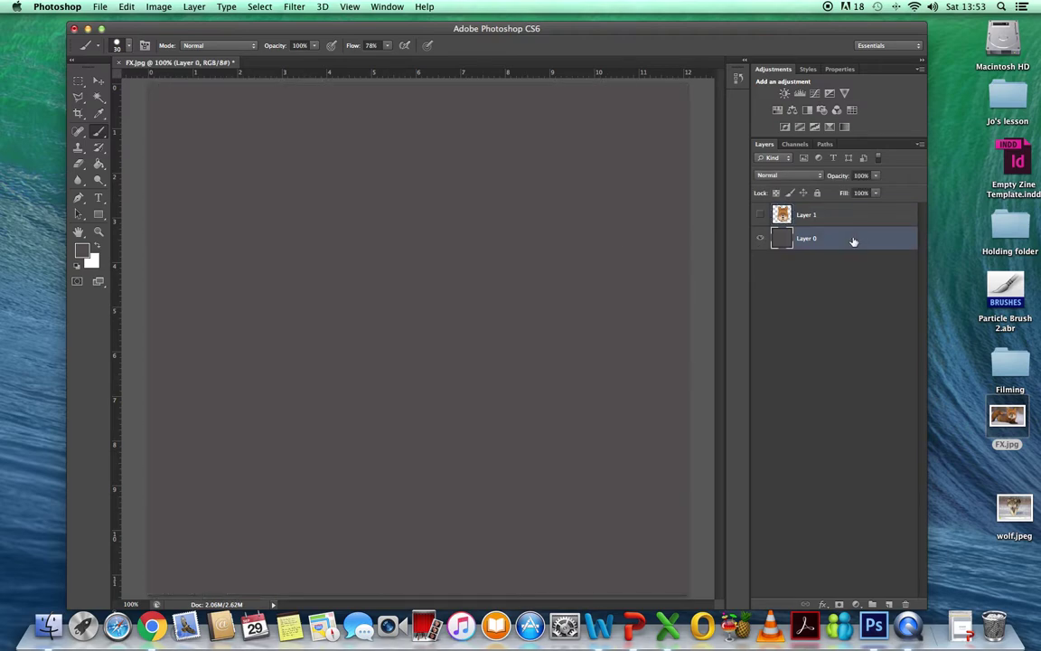
Fill Layer 0 with white using the Paint Bucket after swapping the foreground and background colours, and show Layer 1 again.
left_click(91, 261)
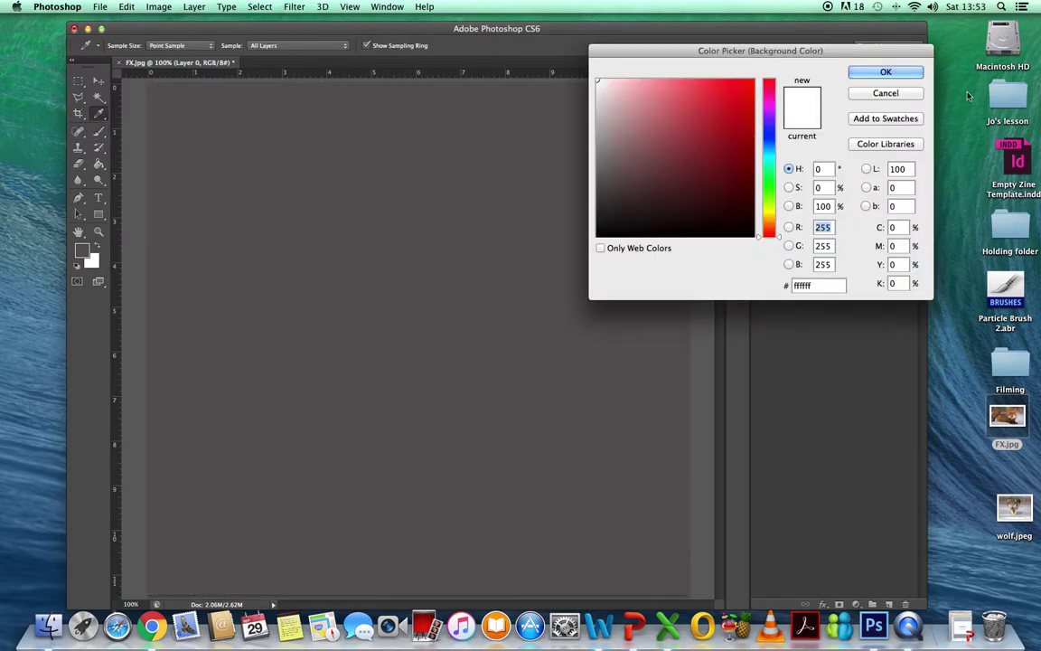
left_click(889, 72)
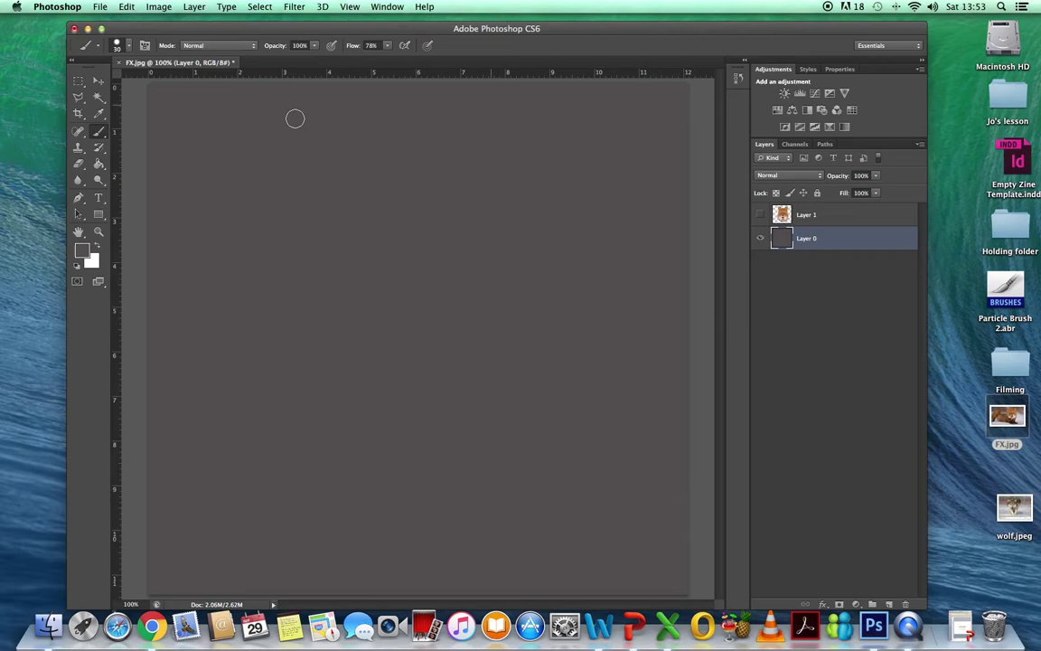
left_click(99, 165)
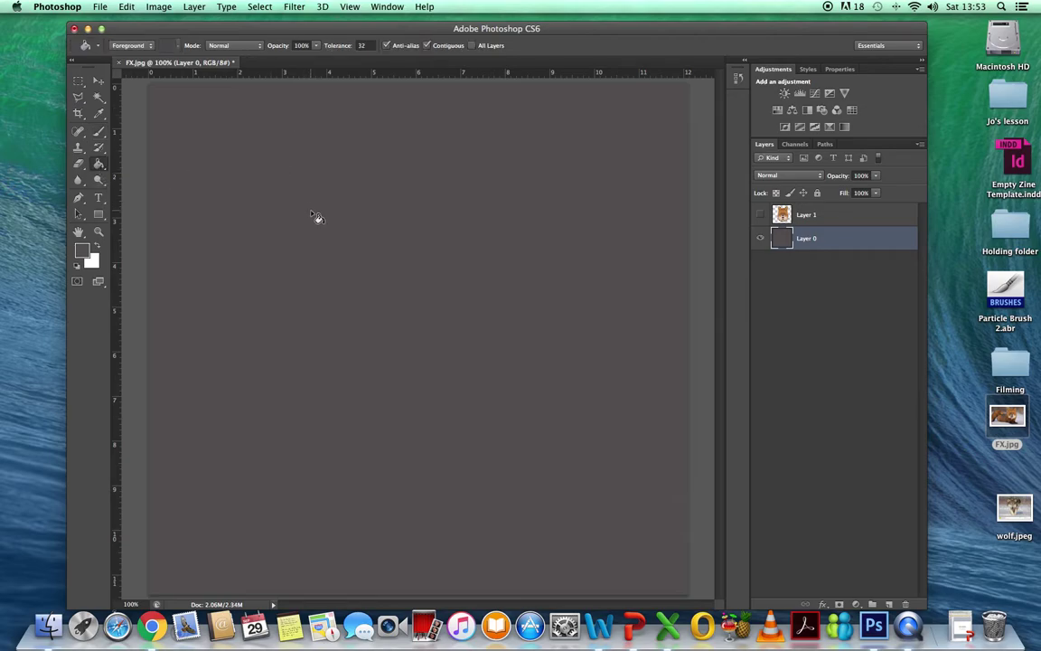
left_click(97, 245)
left_click(304, 194)
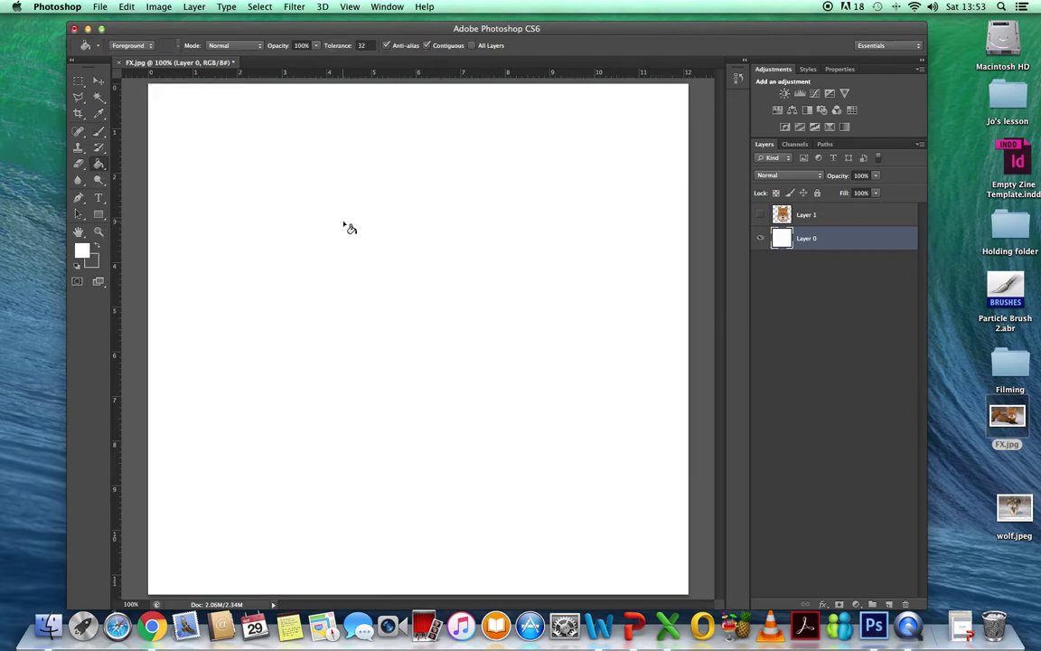
left_click(760, 215)
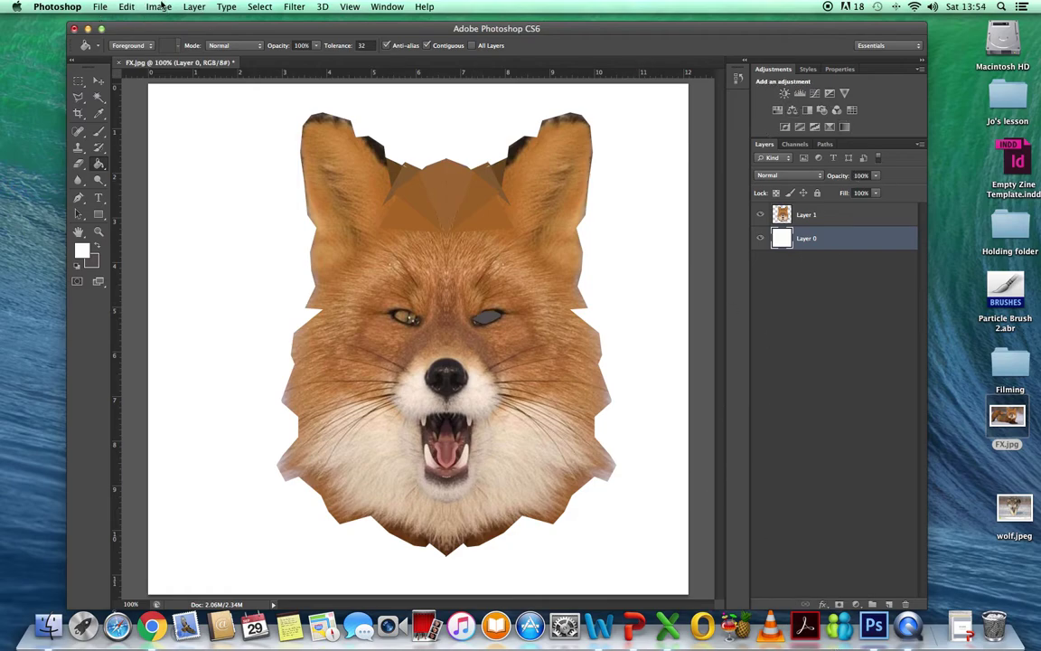
Flatten the image and duplicate the Background layer as Background copy.
left_click(193, 7)
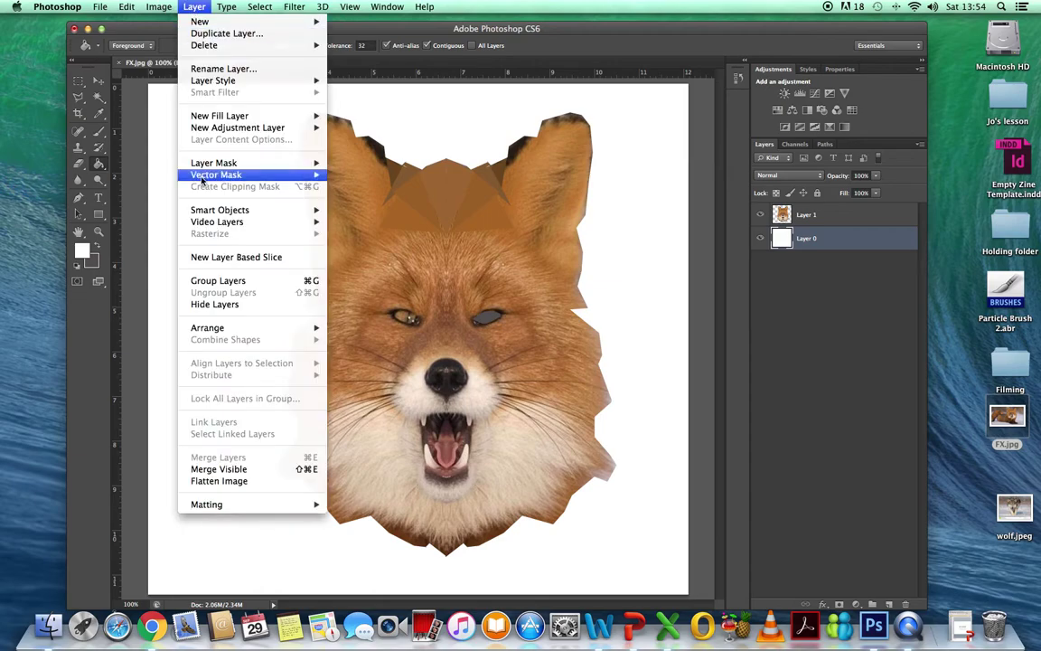
left_click(206, 485)
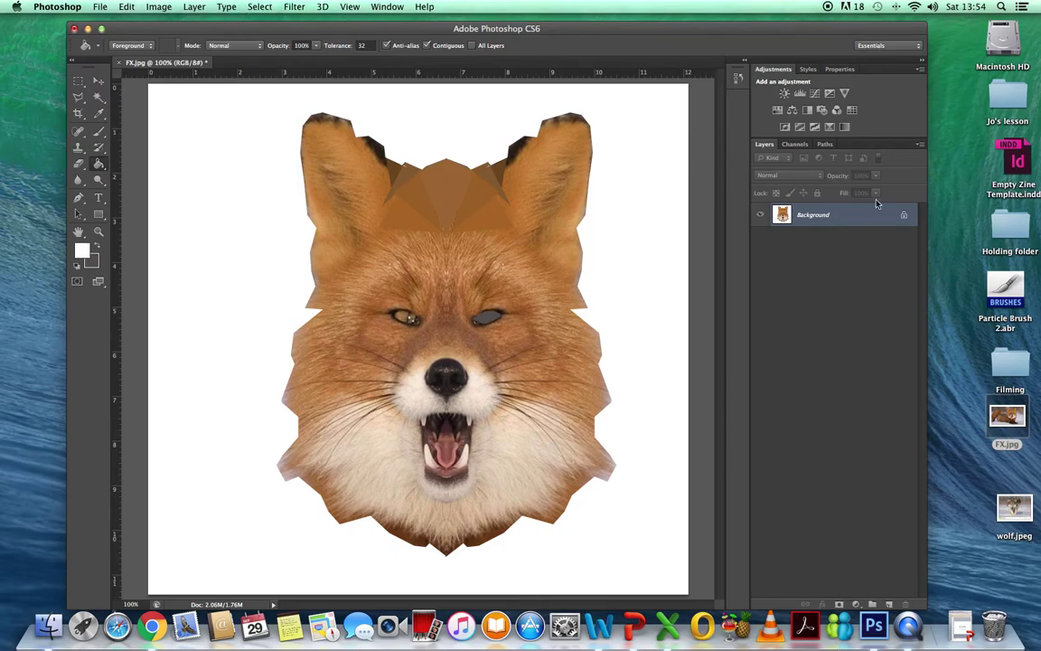
left_click(920, 143)
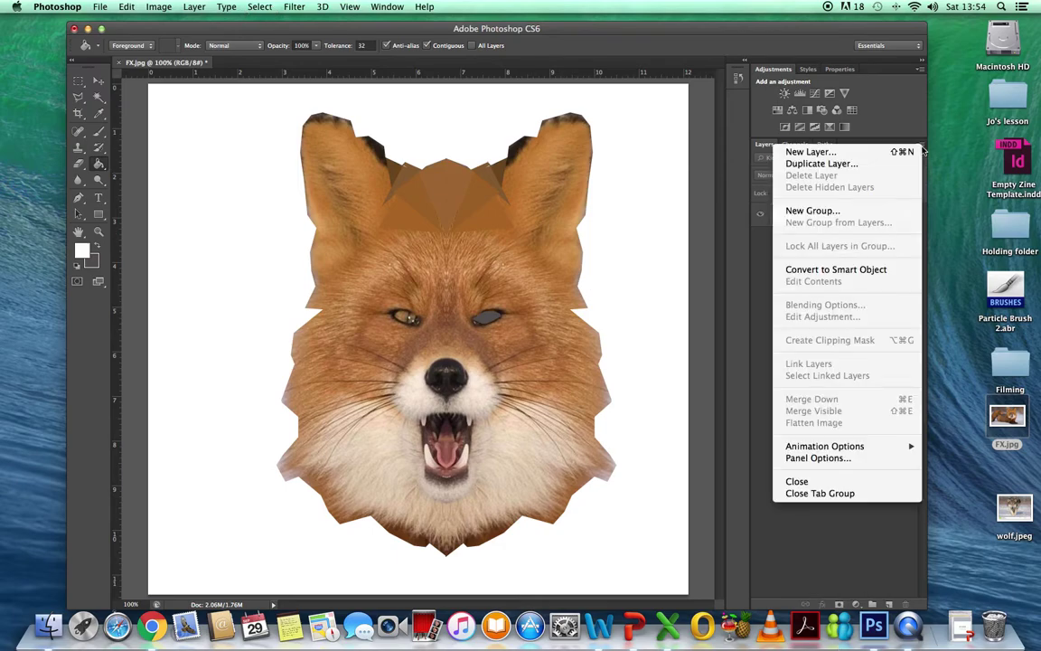
left_click(866, 167)
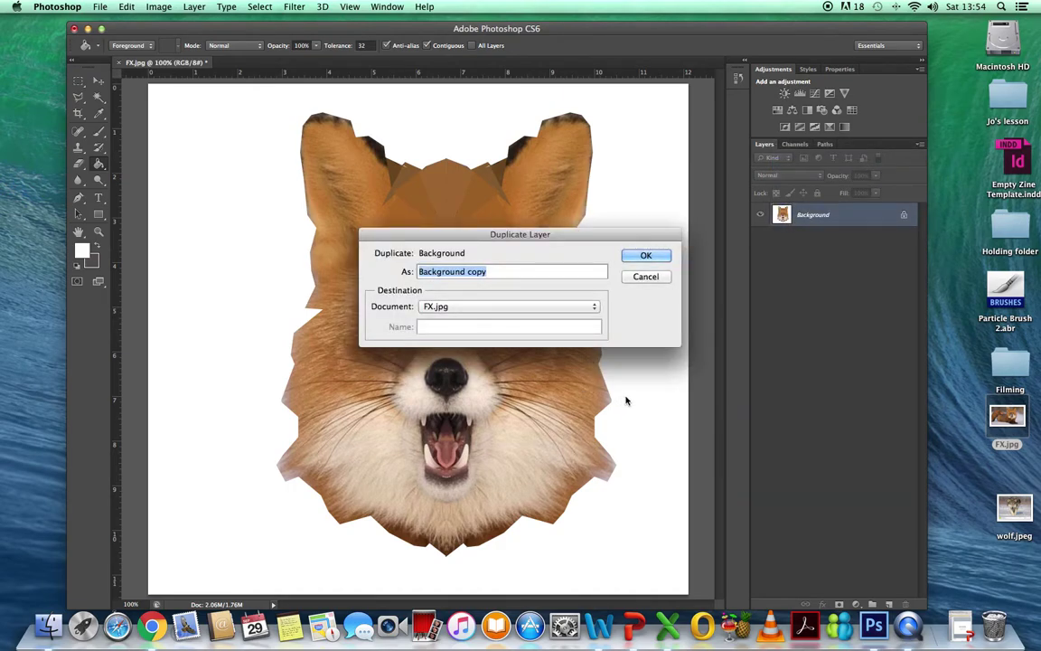
left_click(646, 257)
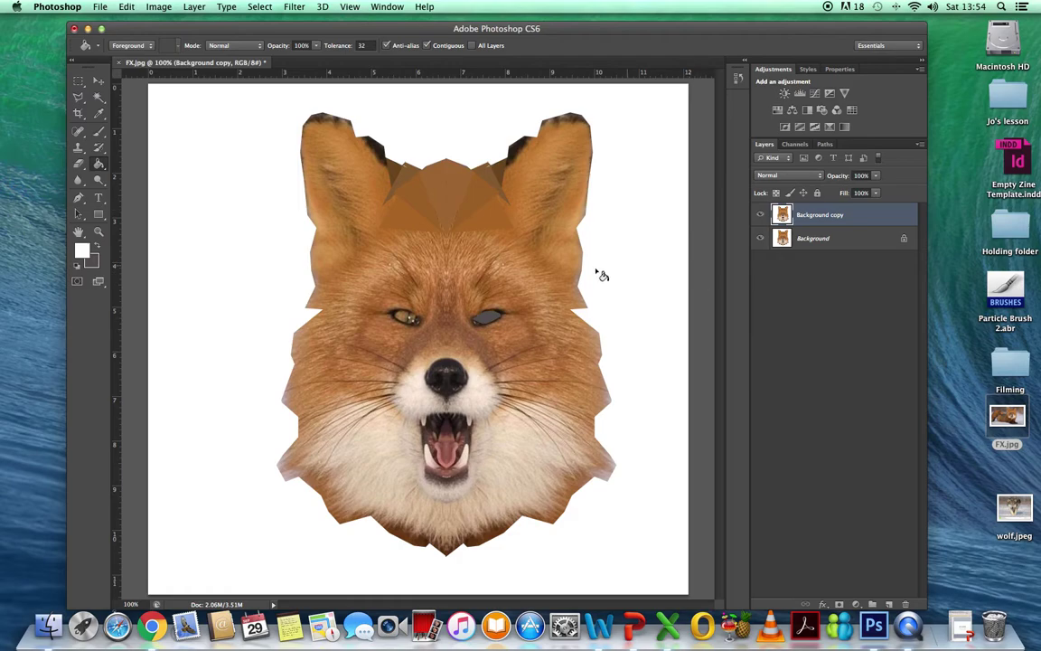
Add a 2 px black Stroke effect positioned Inside to the Background copy layer, and flatten the image.
left_click(98, 81)
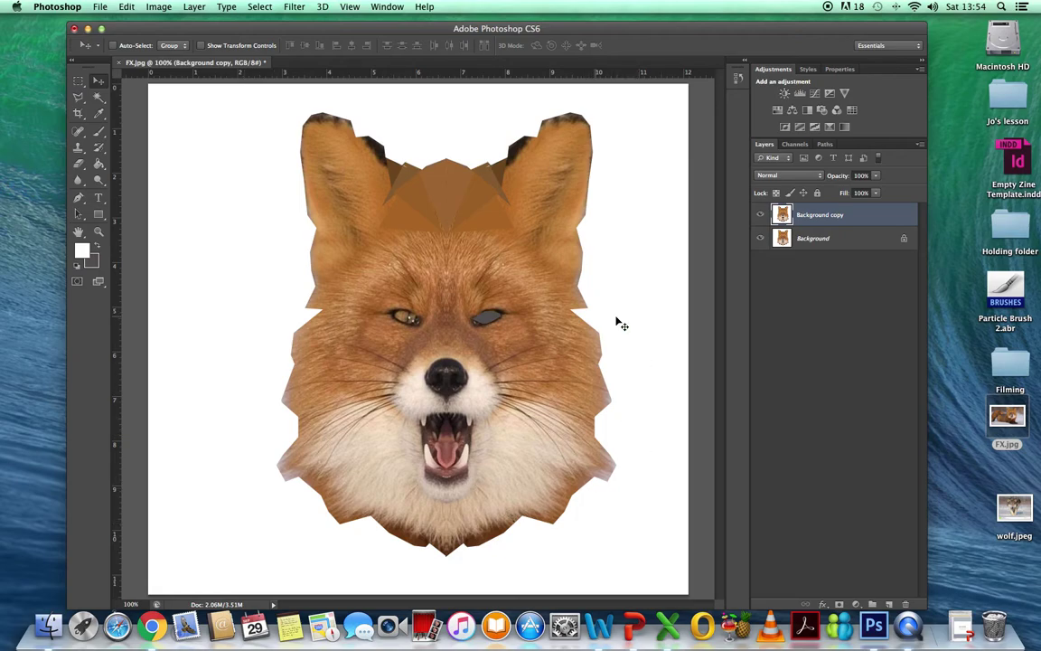
left_click(823, 604)
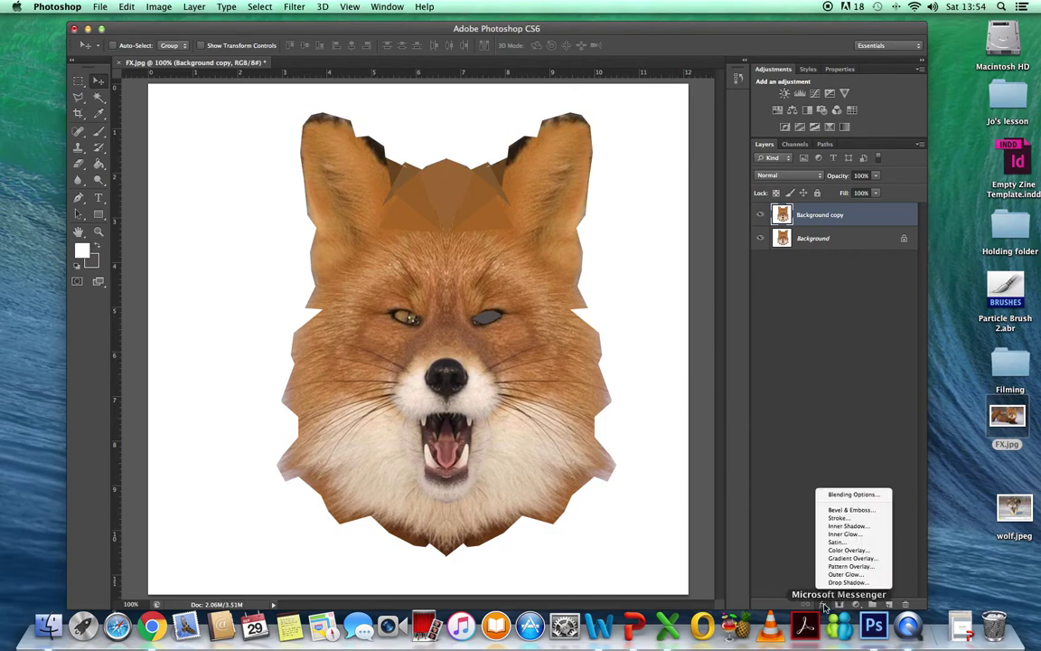
left_click(839, 518)
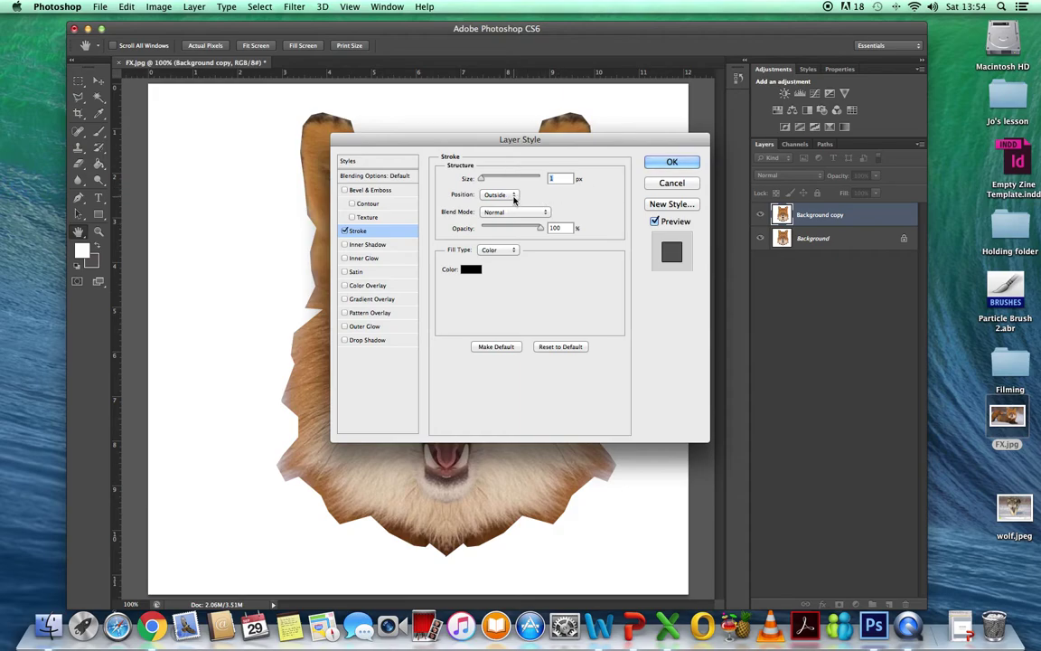
left_click(513, 195)
left_click(507, 208)
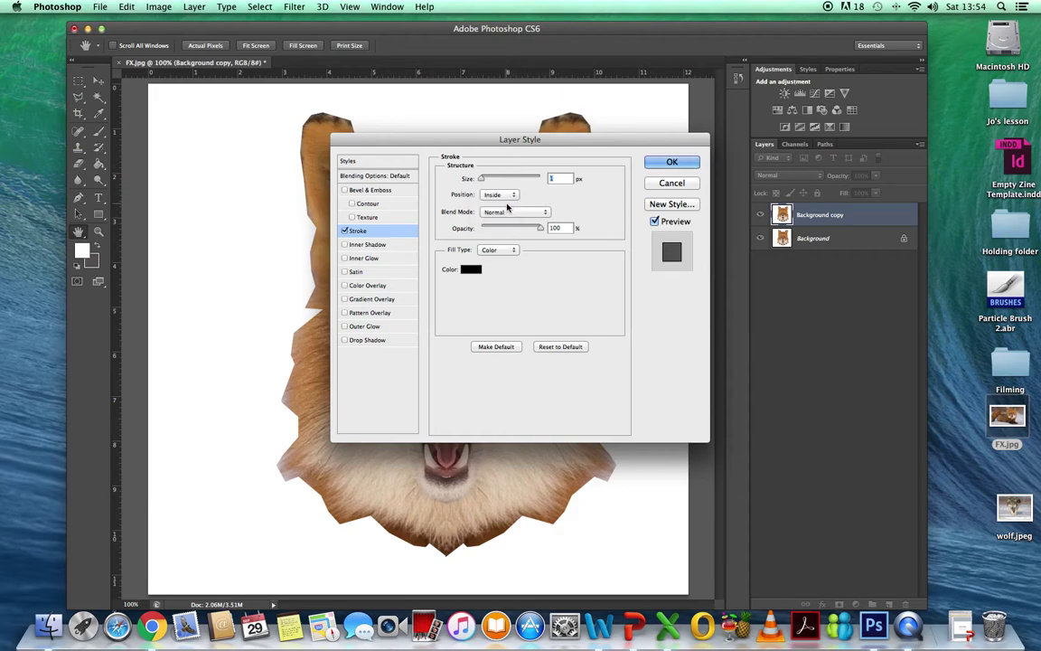
key("BackSpace")
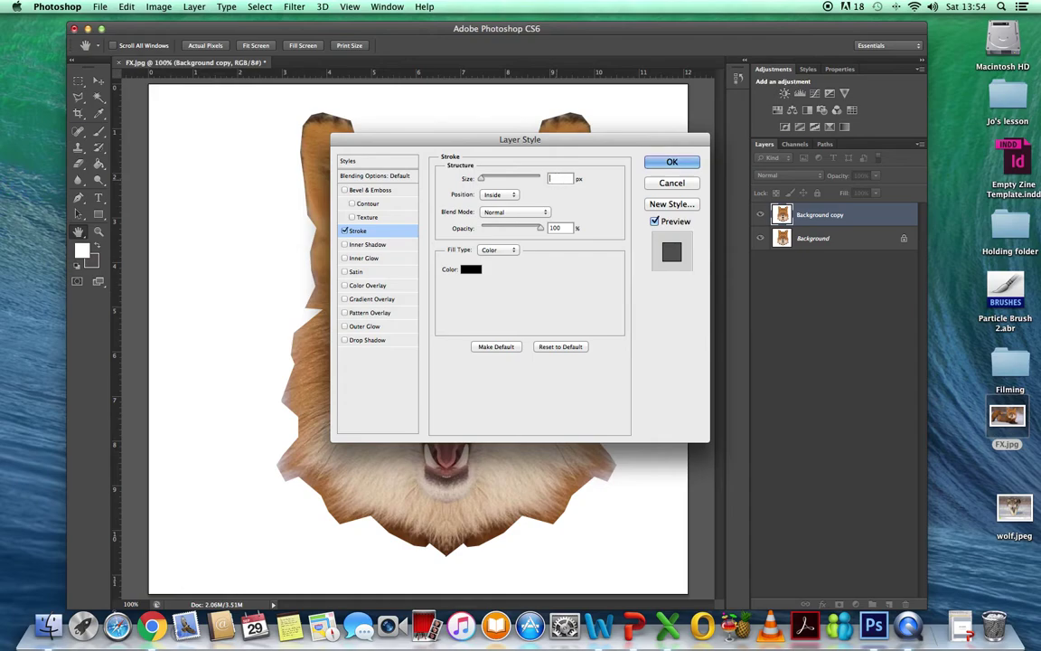
type("2")
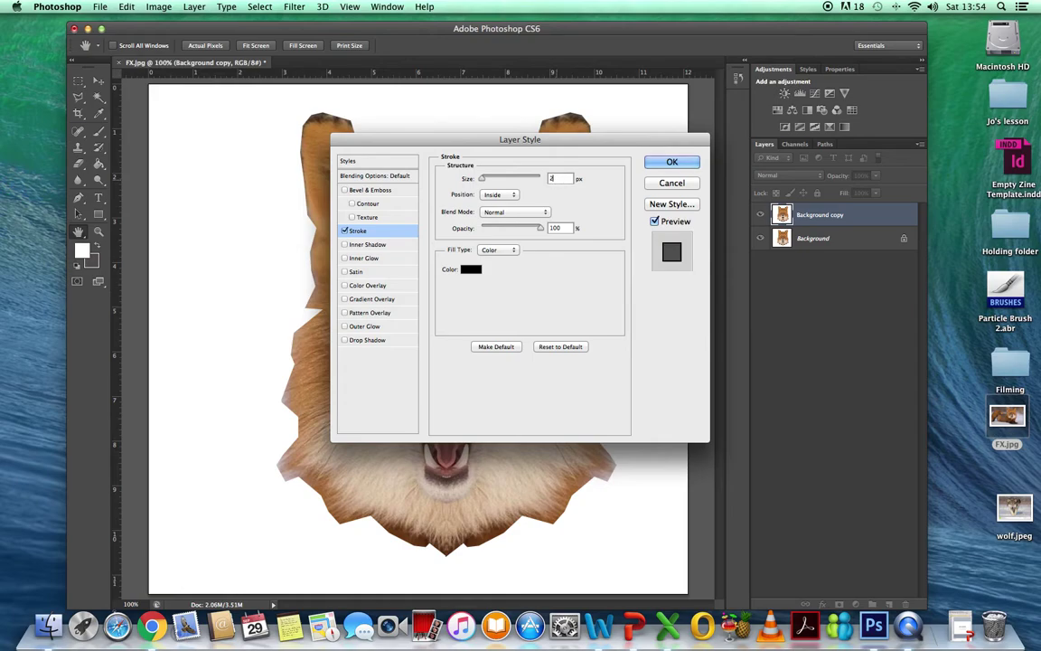
left_click(673, 162)
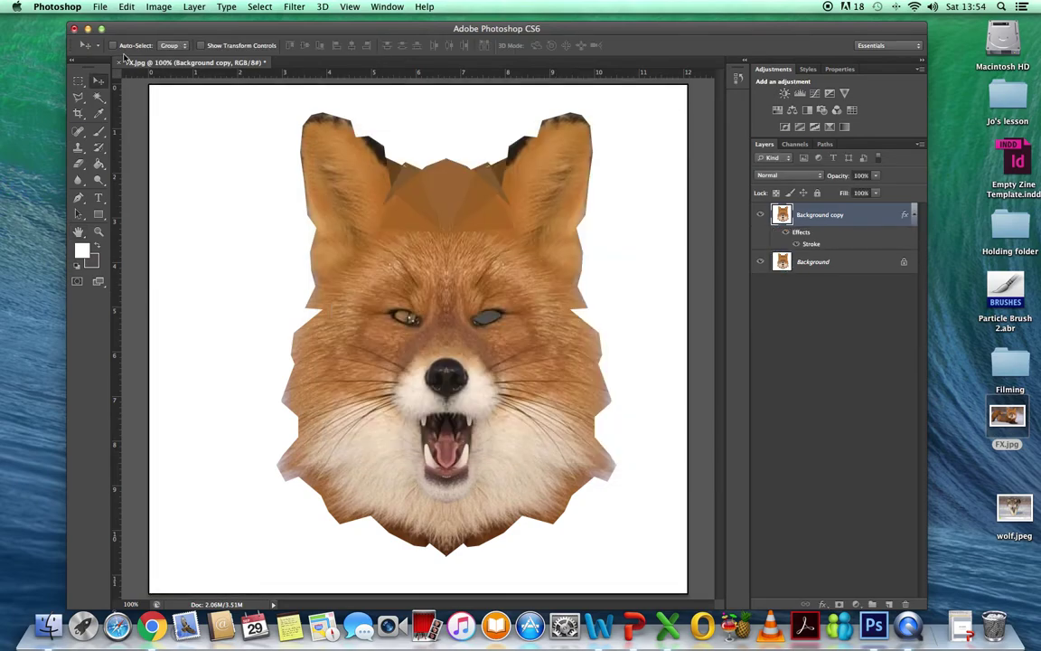
left_click(190, 7)
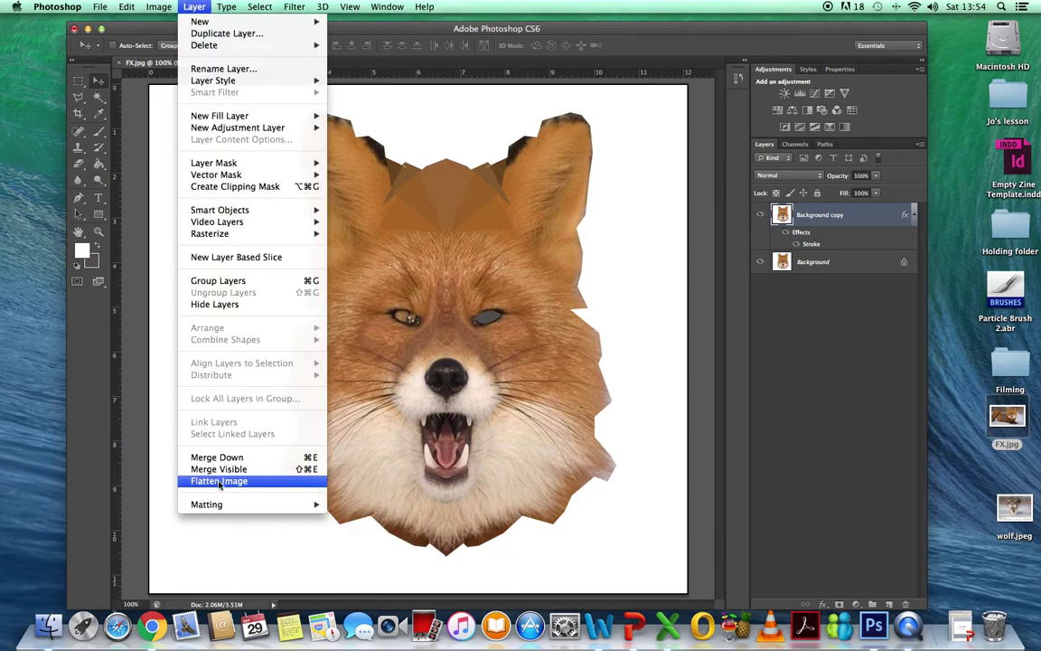
left_click(220, 482)
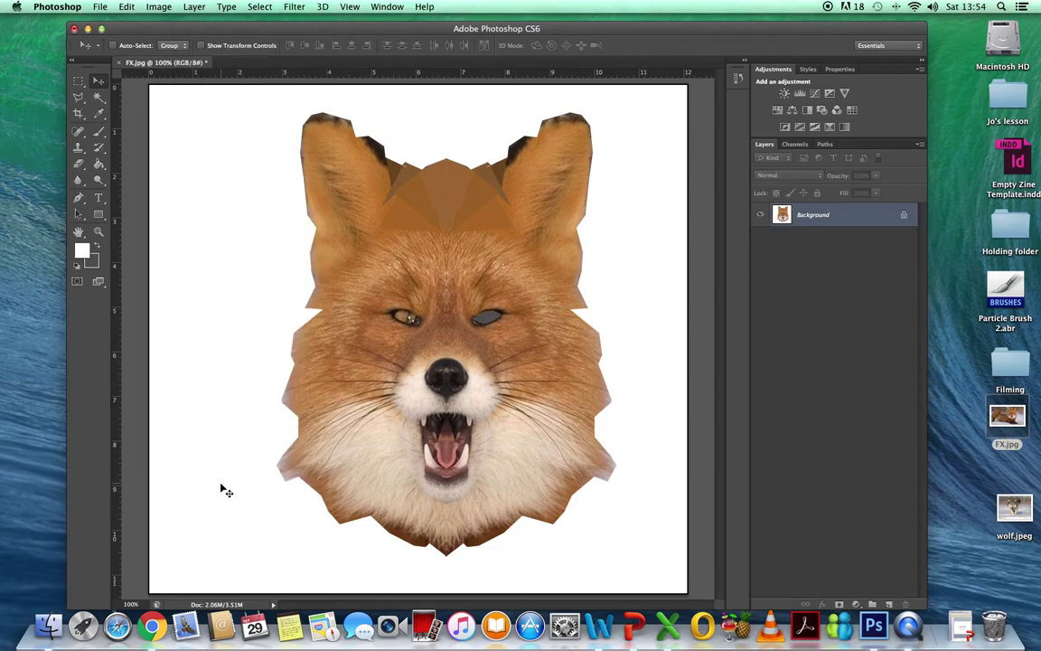